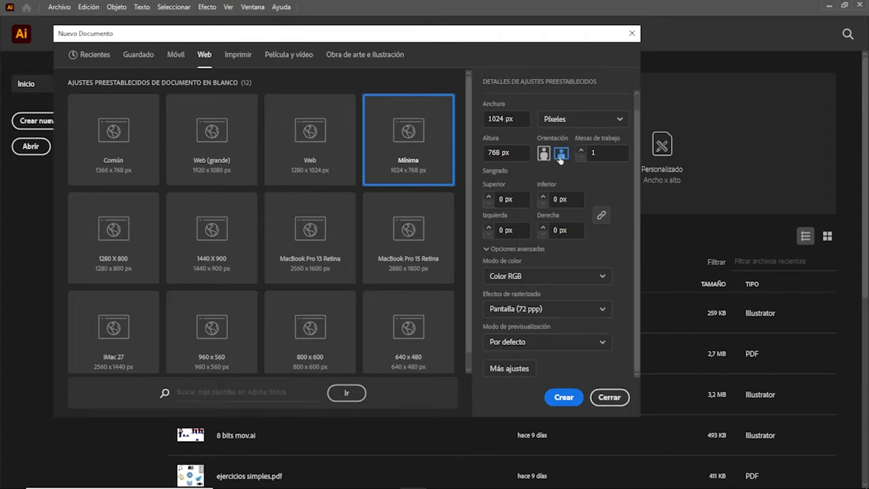
- Create the 1024 × 768 px landscape RGB web document and clear the floating Appearance, Pathfinder, Color and tool panels off the artboard
{"action": "left_click", "coordinate": [562, 404]}
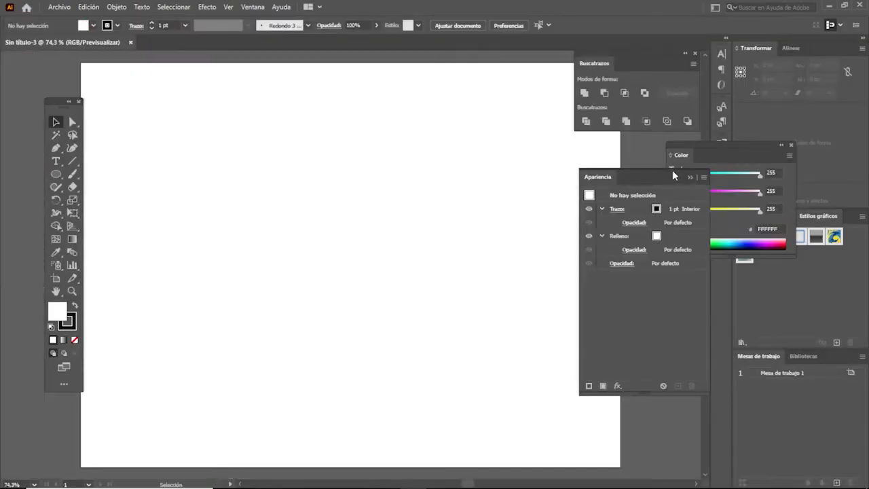
{"action": "left_click", "coordinate": [691, 178]}
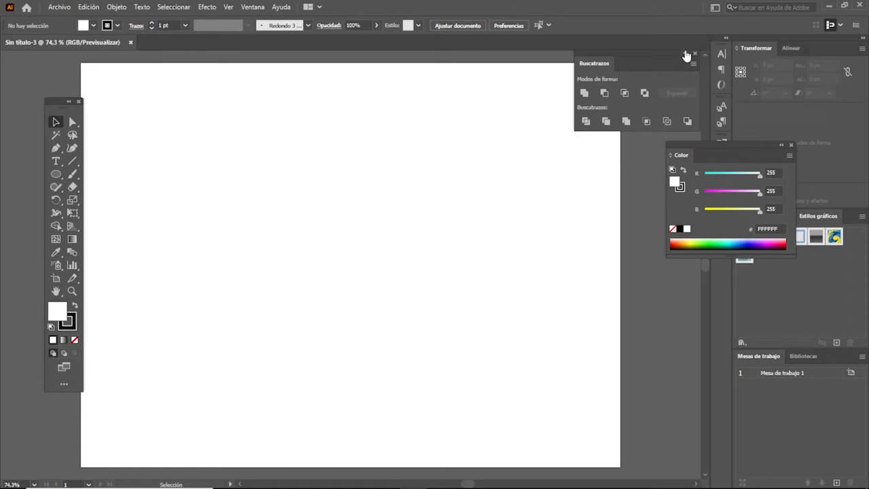
{"action": "left_click", "coordinate": [685, 54]}
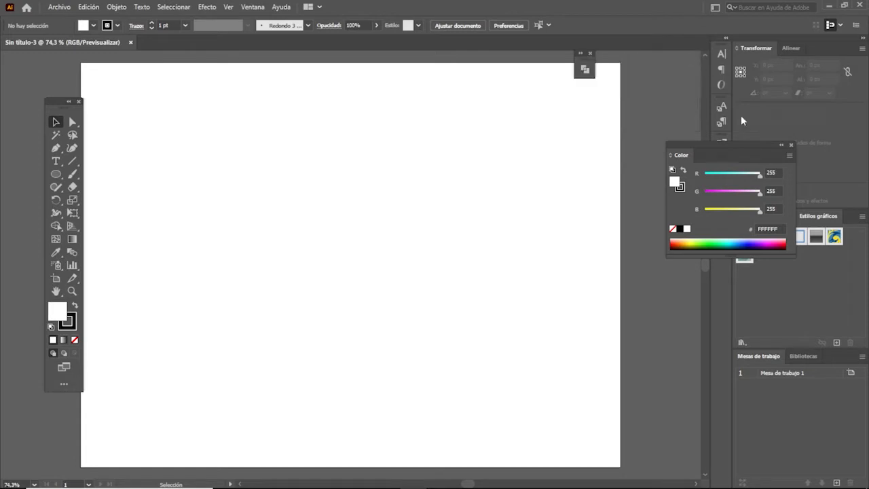
{"action": "left_click", "coordinate": [590, 54]}
{"action": "left_click", "coordinate": [789, 145]}
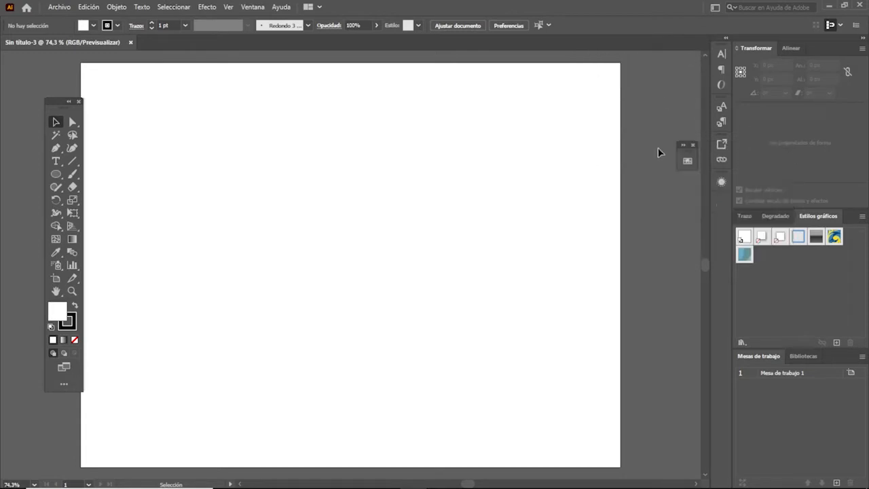
{"action": "left_click", "coordinate": [693, 145]}
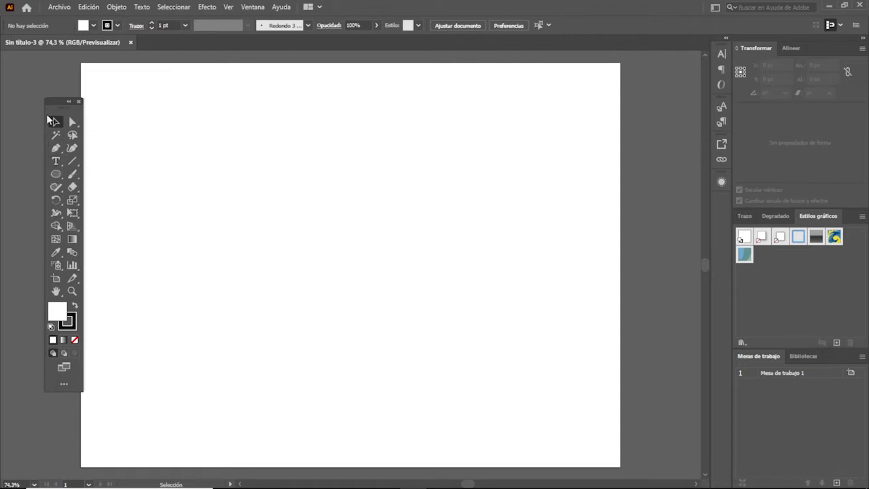
{"action": "left_click_drag", "start_coordinate": [45, 101], "coordinate": [29, 79]}
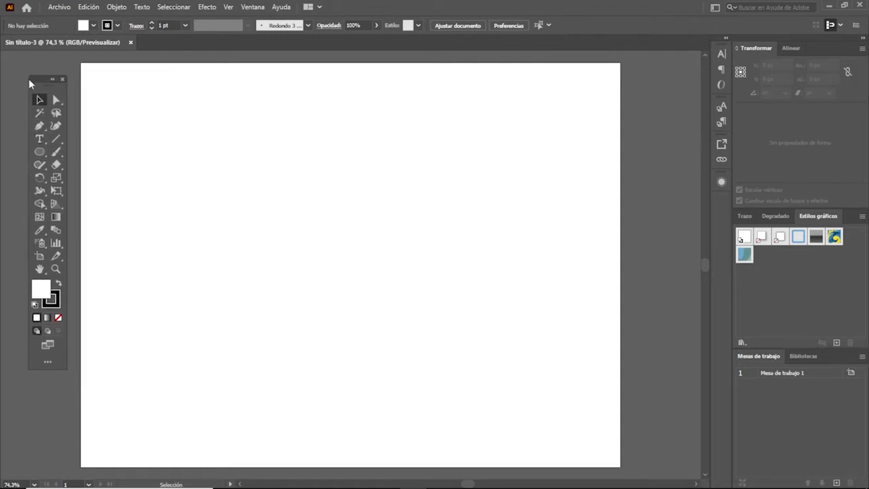
- Place a line of point text reading "Texto" near the artboard's upper-left corner, replacing the placeholder text
{"action": "left_click", "coordinate": [40, 140]}
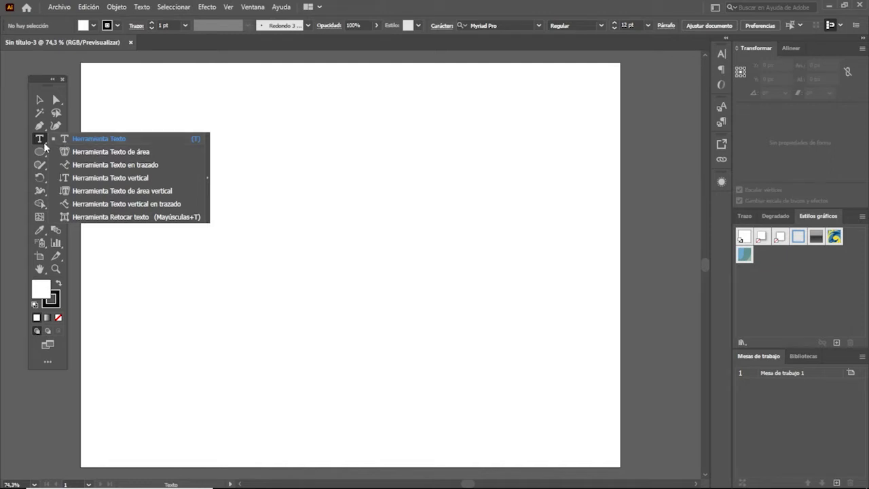
{"action": "left_click", "coordinate": [90, 140]}
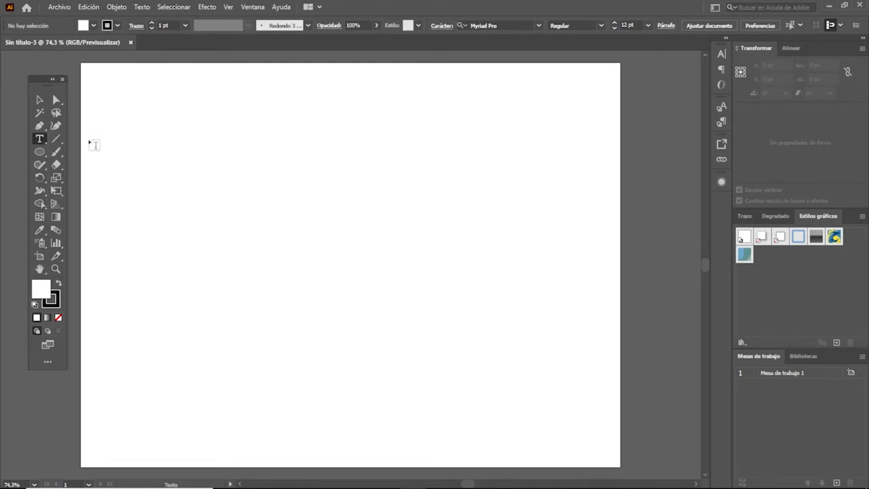
{"action": "left_click", "coordinate": [41, 138]}
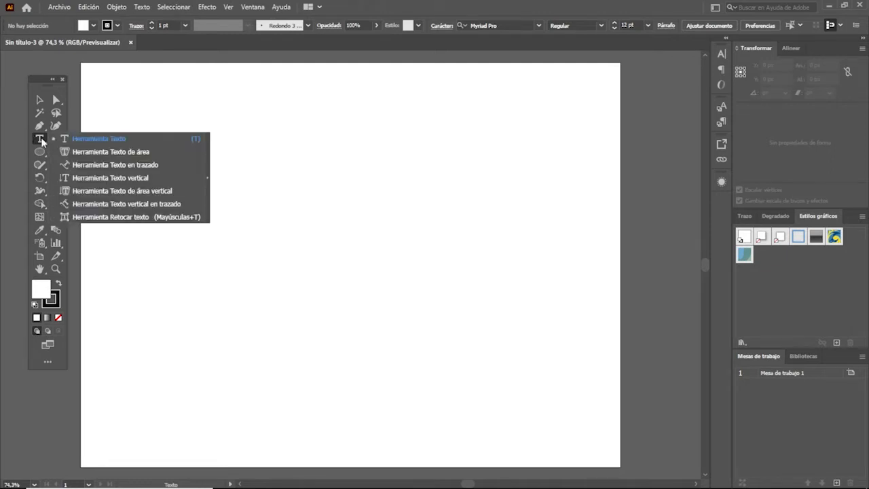
{"action": "left_click", "coordinate": [95, 139]}
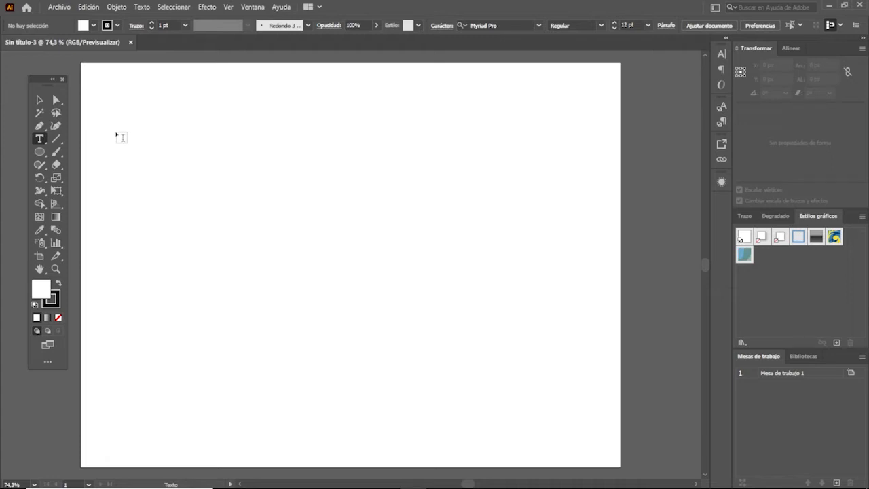
{"action": "left_click", "coordinate": [122, 137]}
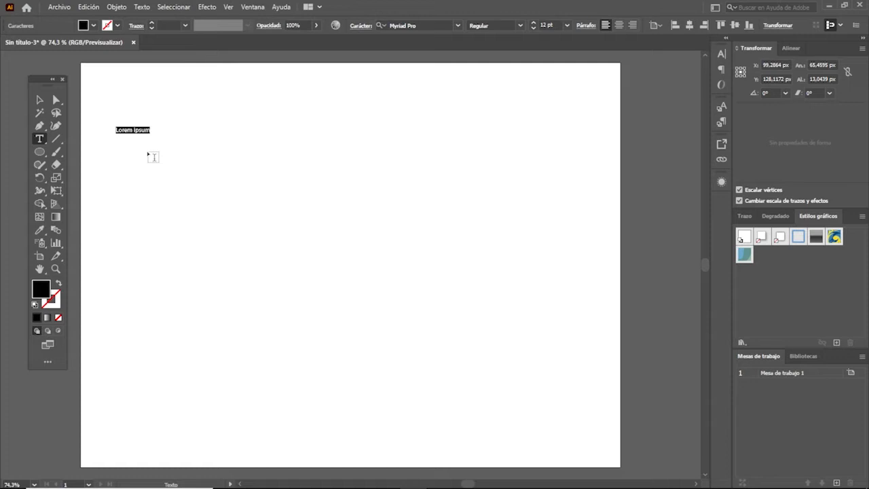
{"action": "key", "text": "BackSpace"}
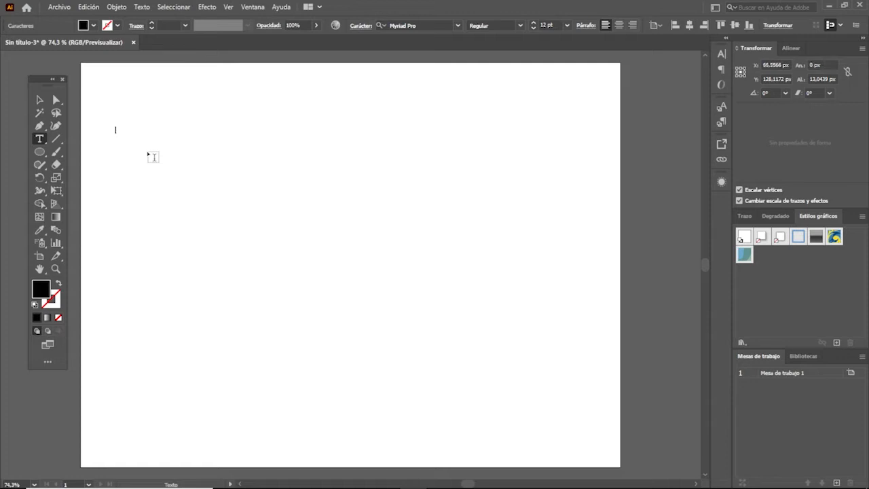
{"action": "type", "text": "Texto"}
{"action": "left_click", "coordinate": [40, 99]}
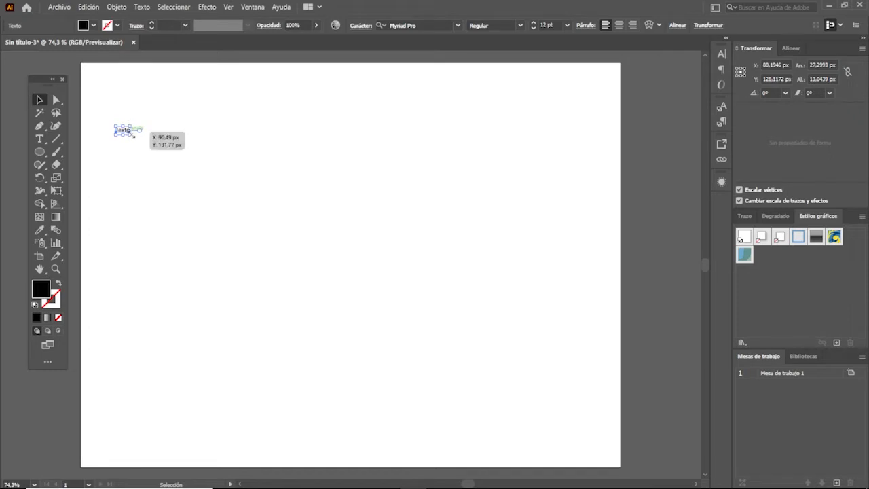
- Scale the "Texto" line up to about 492 px wide, and set its font size to 72 pt
{"action": "left_click_drag", "start_coordinate": [133, 135], "coordinate": [384, 284]}
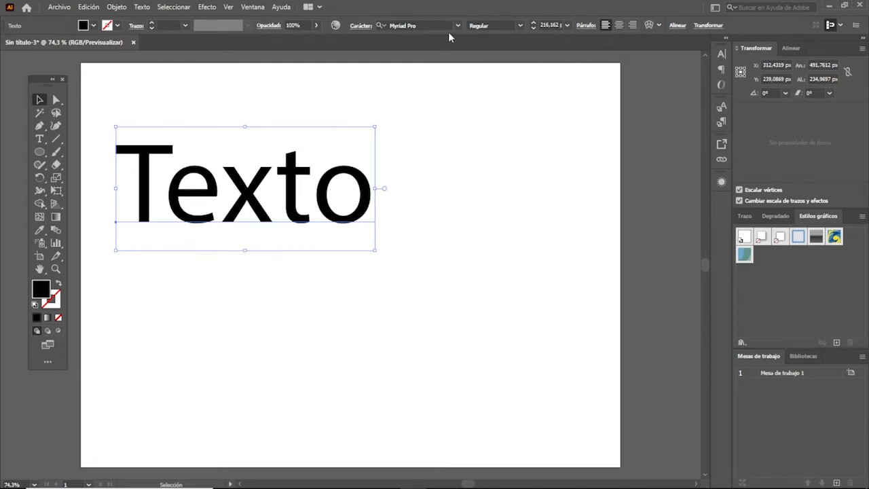
{"action": "left_click", "coordinate": [568, 25]}
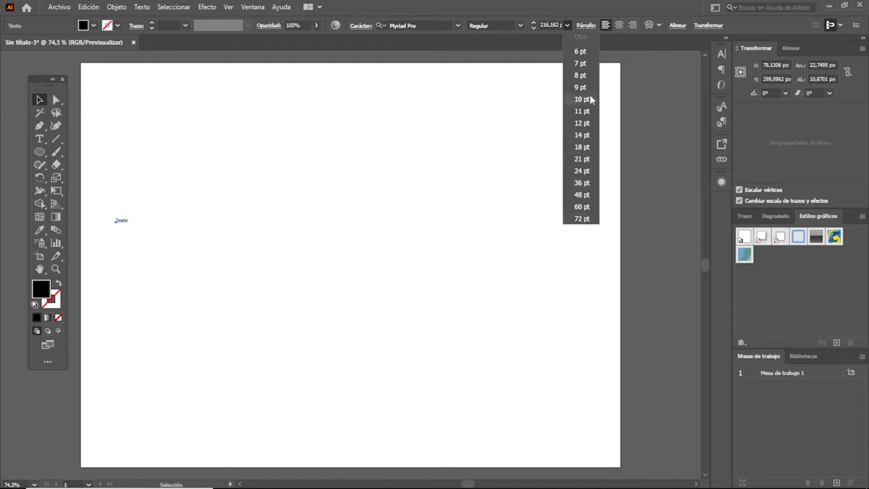
{"action": "left_click", "coordinate": [587, 219]}
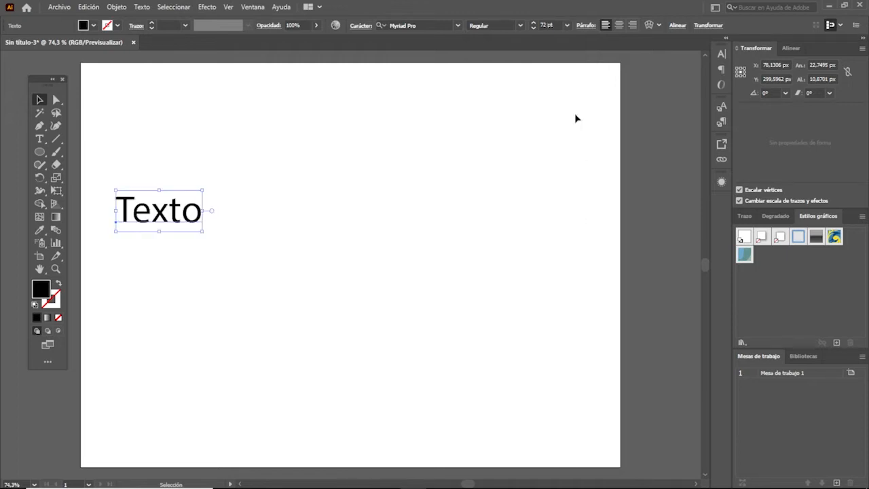
- Set the font size of the "Texto" line to 100 pt
{"action": "left_click", "coordinate": [550, 25]}
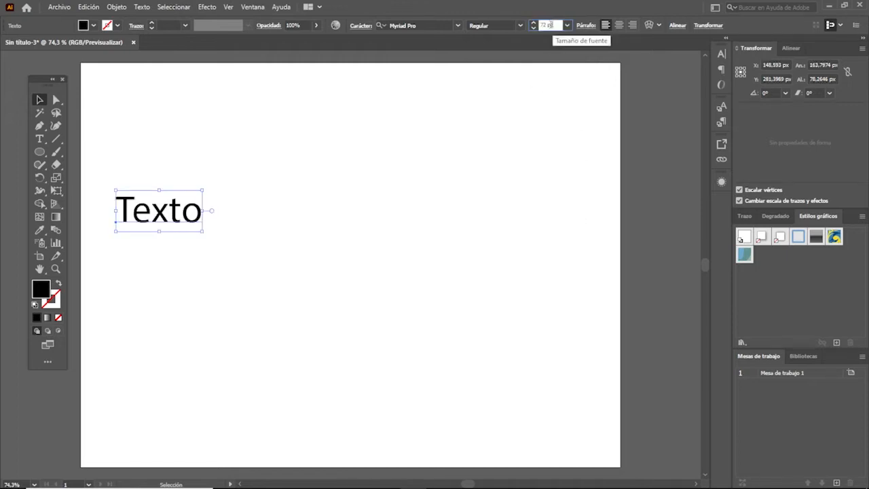
{"action": "left_click_drag", "start_coordinate": [557, 25], "coordinate": [517, 31]}
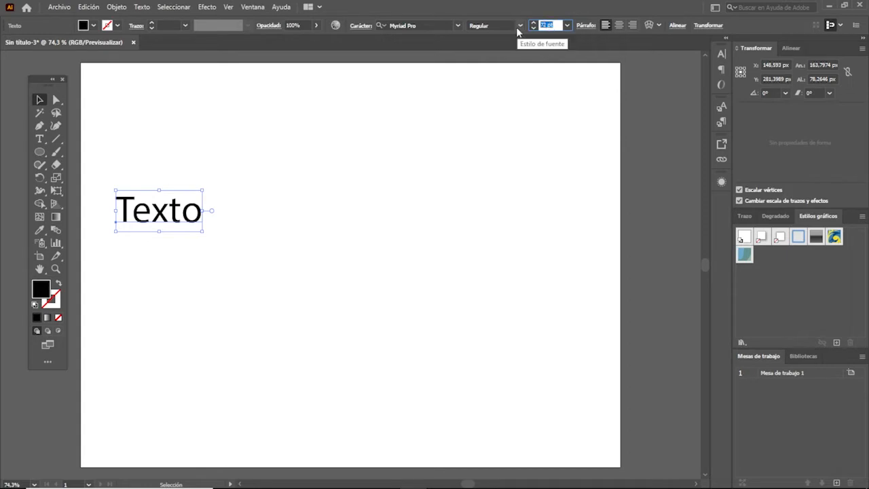
{"action": "type", "text": "4"}
{"action": "type", "text": "00"}
{"action": "left_click", "coordinate": [571, 166]}
{"action": "left_click", "coordinate": [229, 206]}
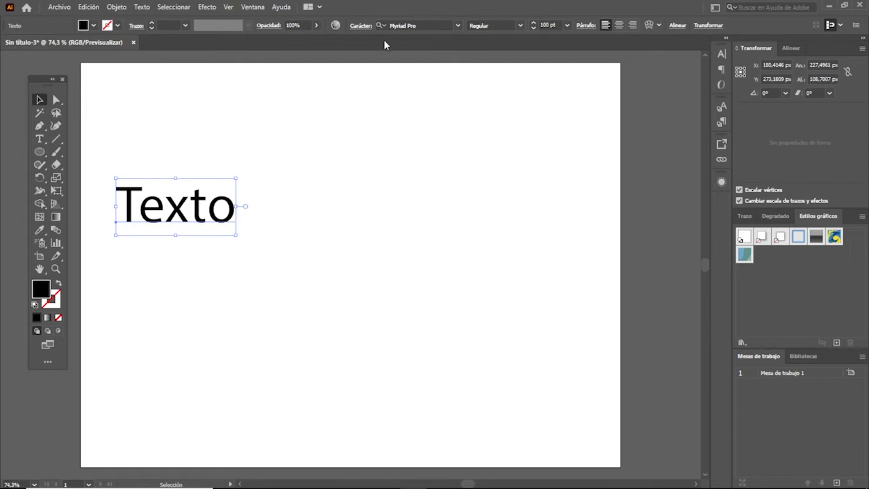
- Check the available font styles and change the "Texto" line's font to Eternity Now Regular
{"action": "left_click", "coordinate": [521, 26]}
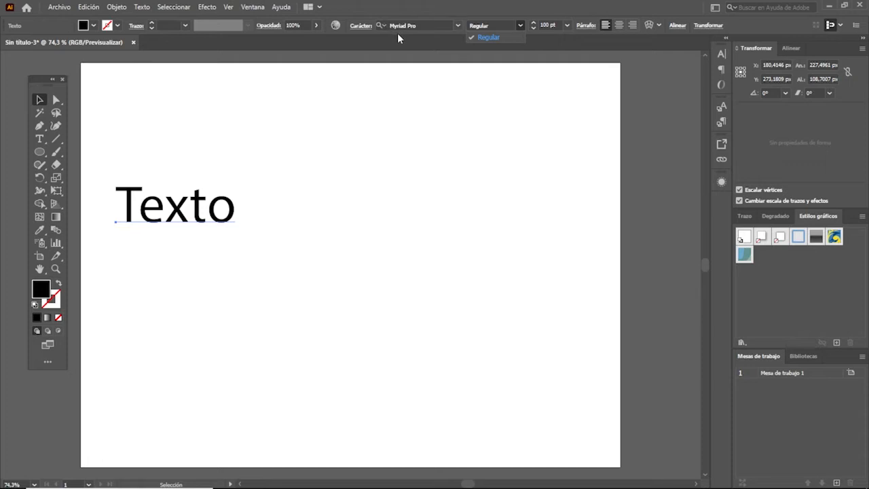
{"action": "key", "text": "Escape"}
{"action": "left_click", "coordinate": [457, 26]}
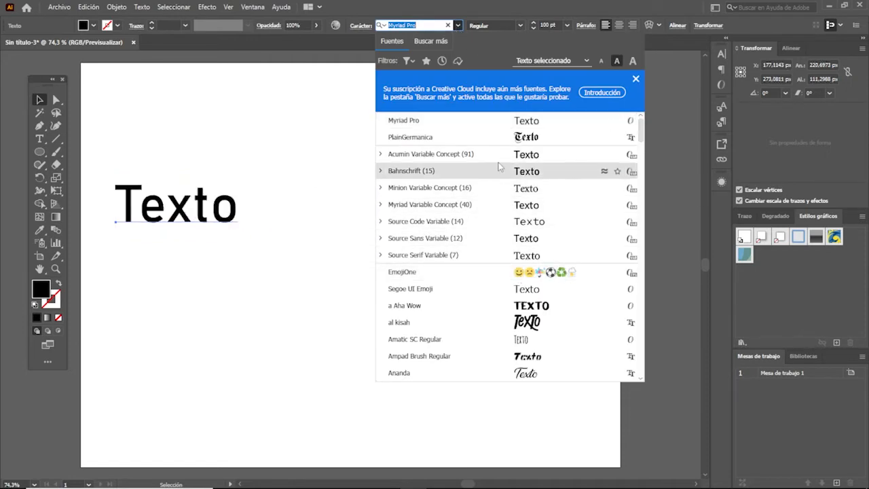
{"action": "scroll", "coordinate": [512, 203], "scroll_direction": "down", "scroll_amount": 7}
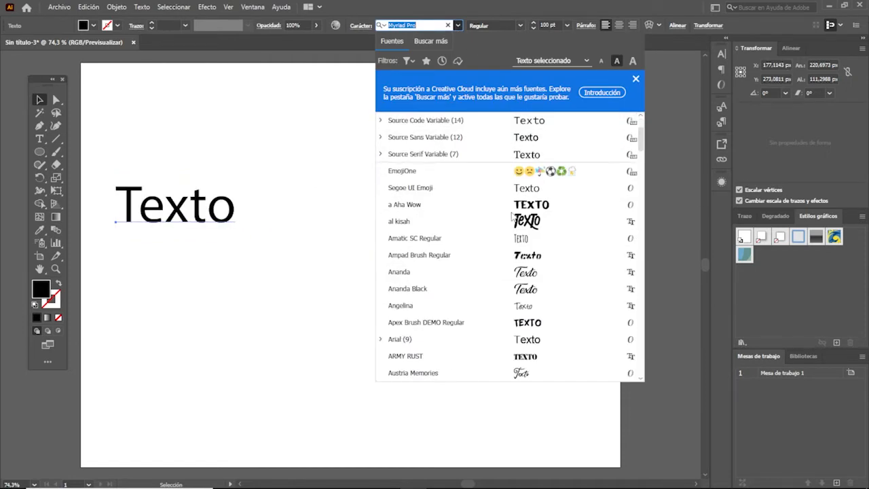
{"action": "scroll", "coordinate": [514, 222], "scroll_direction": "down", "scroll_amount": 8}
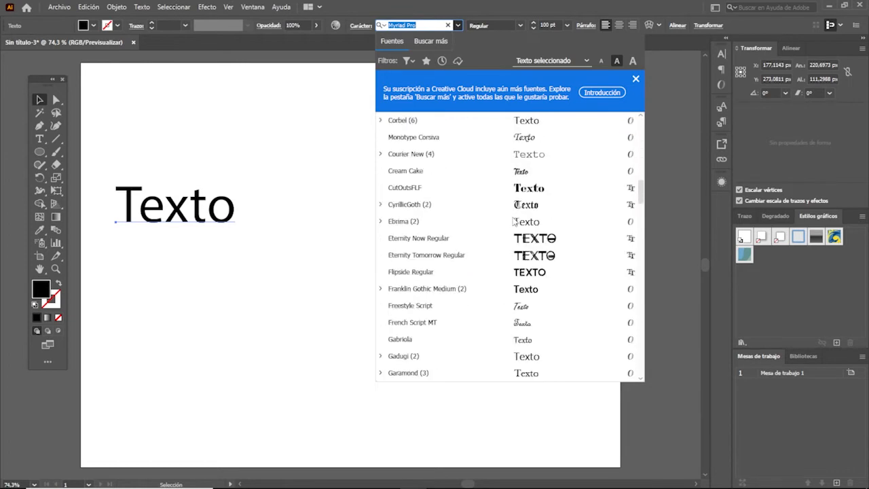
{"action": "left_click", "coordinate": [520, 239]}
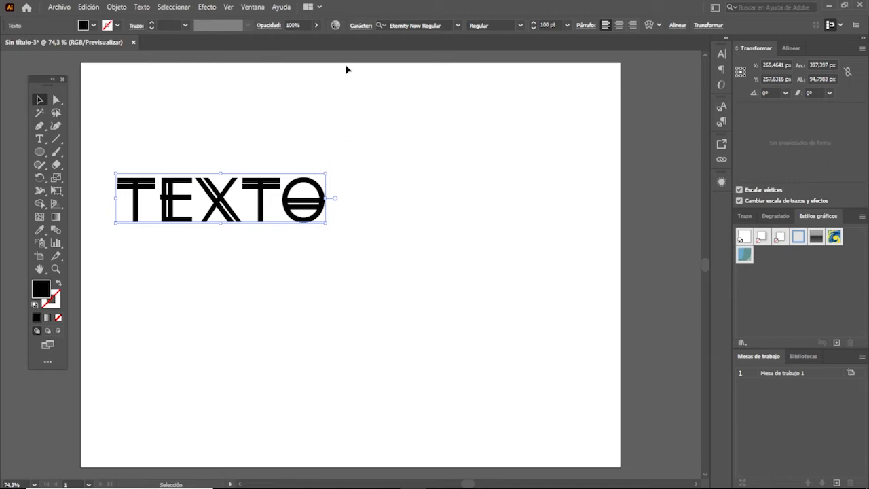
- View the heading's character settings and move the heading into the artboard's upper-left corner, centred at about X 223 px, Y 72 px
{"action": "left_click", "coordinate": [359, 26]}
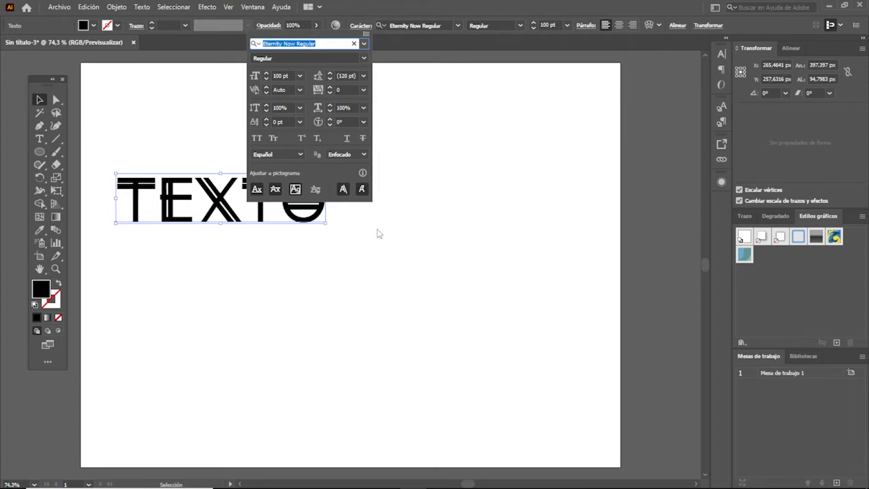
{"action": "left_click", "coordinate": [39, 100]}
{"action": "left_click_drag", "start_coordinate": [214, 191], "coordinate": [195, 100]}
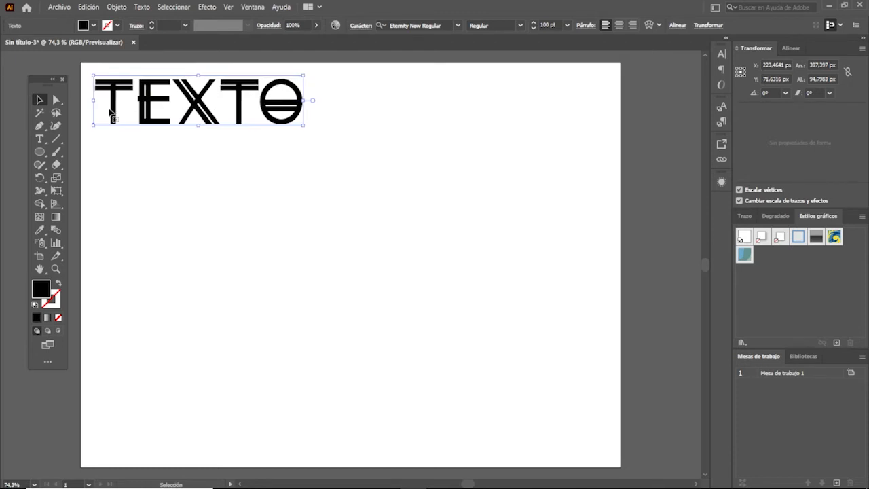
- Draw an area text frame about 415 × 567 px below the heading and set its placeholder text to 24 pt
{"action": "left_click", "coordinate": [39, 139]}
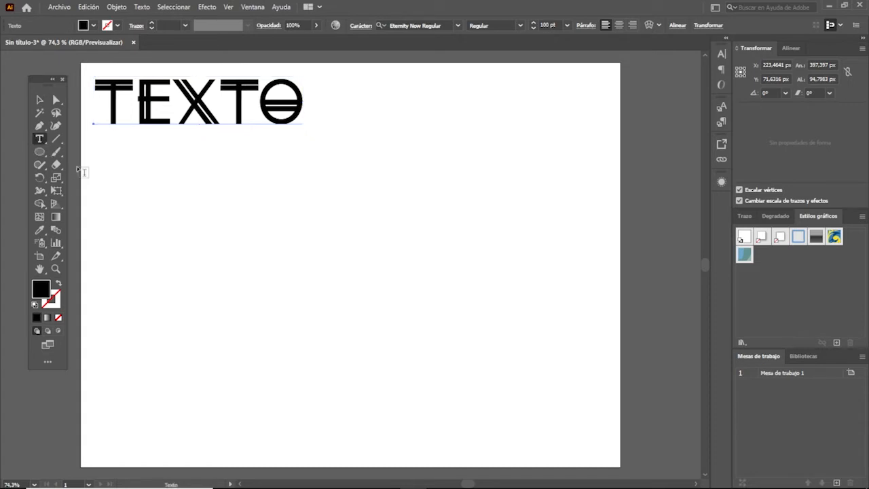
{"action": "left_click_drag", "start_coordinate": [97, 140], "coordinate": [317, 438]}
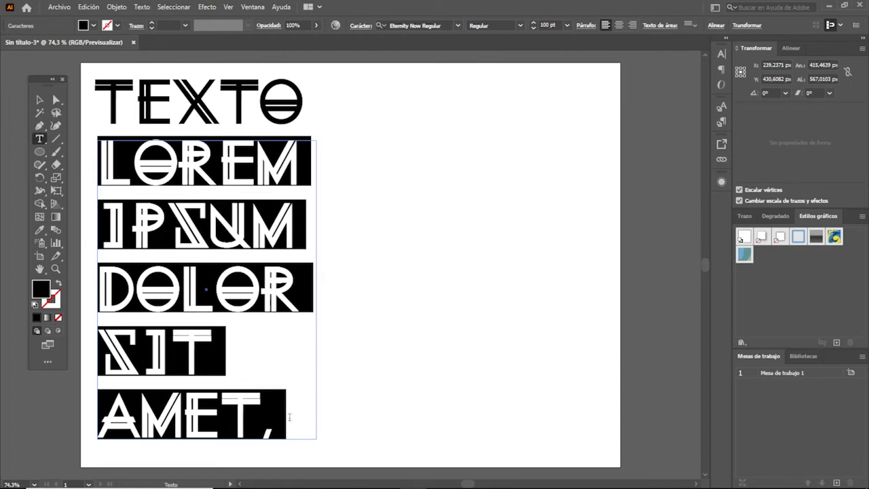
{"action": "left_click", "coordinate": [567, 26]}
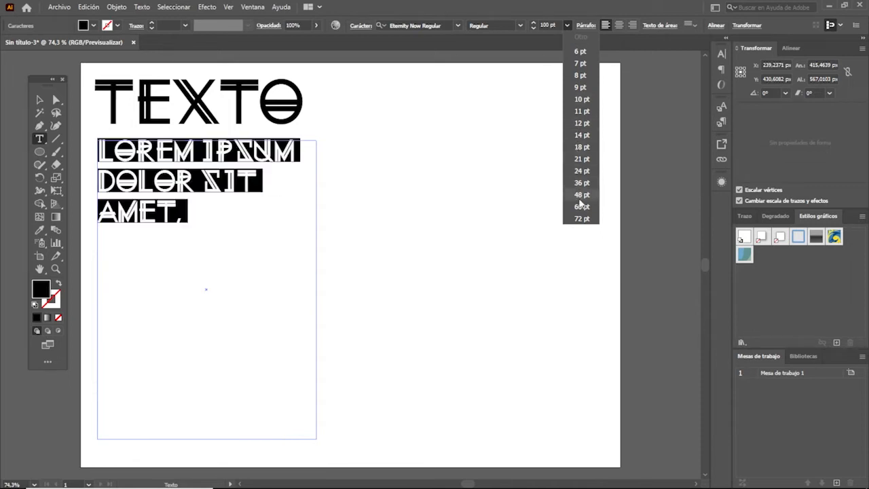
{"action": "left_click", "coordinate": [581, 171]}
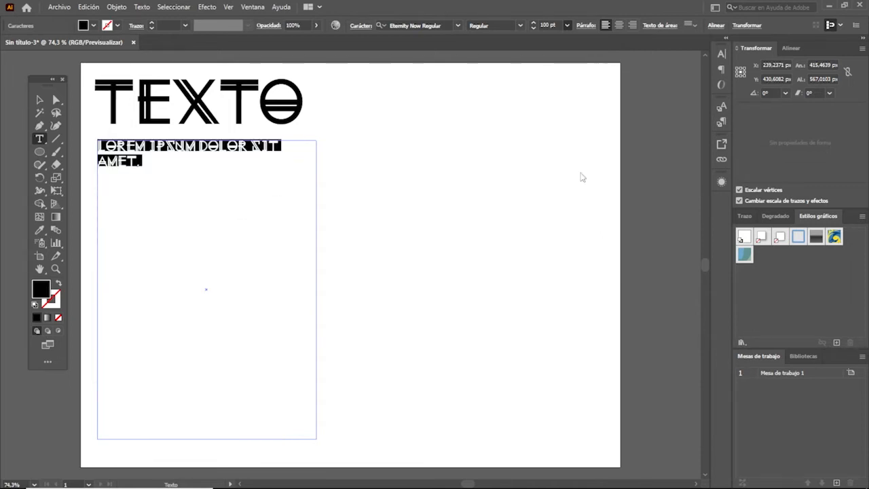
- Add a long run of the letter "j" after the placeholder text so it wraps over several lines of the frame
{"action": "left_click", "coordinate": [172, 171]}
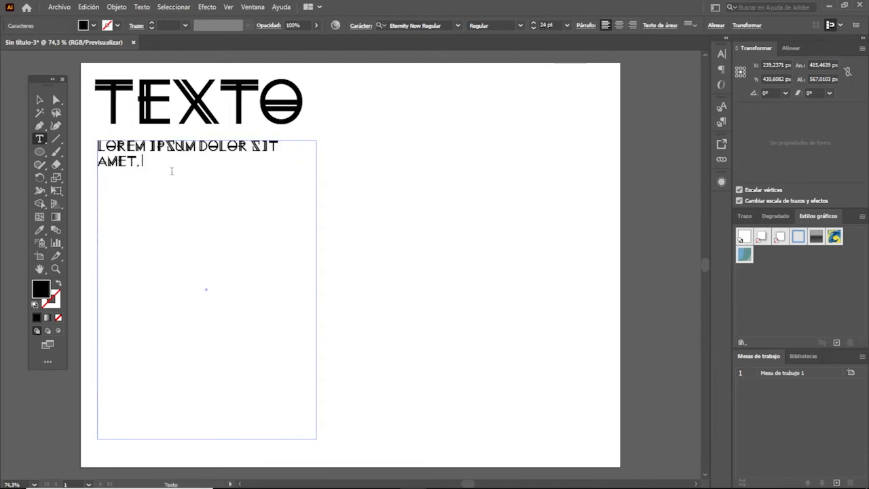
{"action": "type", "text": "jjjjjjjjjjjjjjjjjjjjjjjjjjjjjjjjjjjjjjjjjjjjjjjjjjjjjjjjj"}
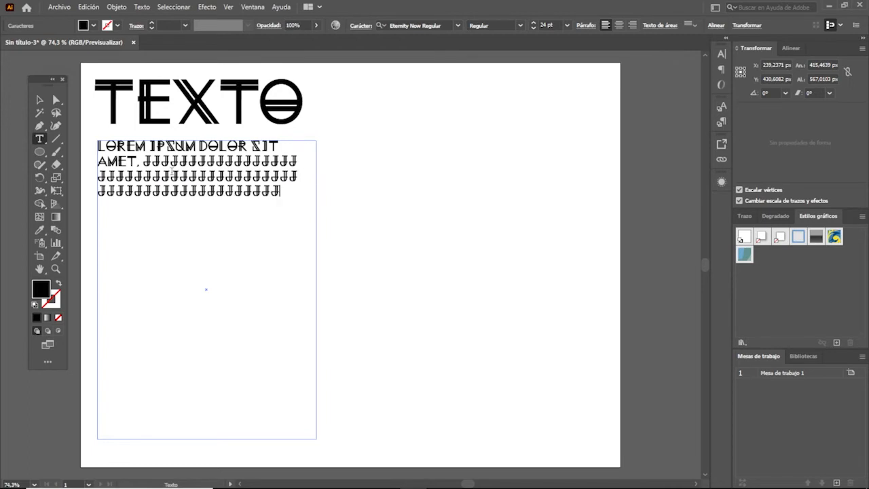
{"action": "type", "text": "jjjjjjjjjjjjjjjjjjjjjjjjjjjjjjjjjjjjjjjjjjjjjjjjjjjjjjjjj"}
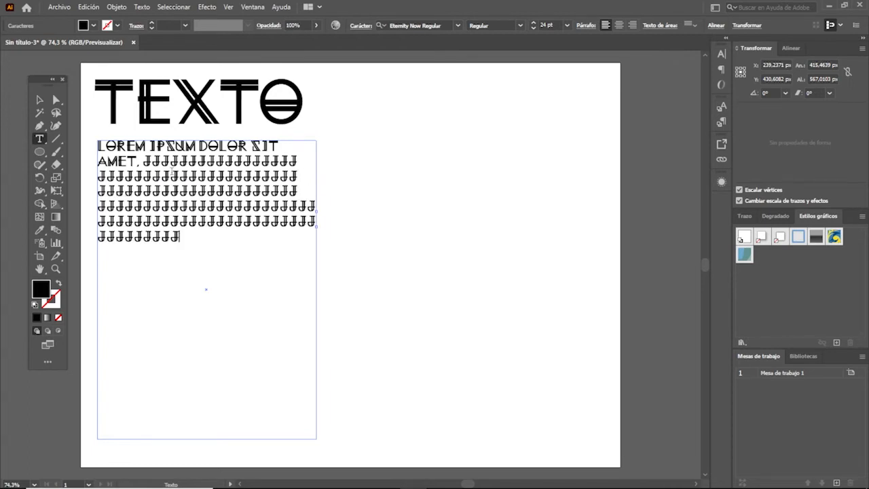
{"action": "type", "text": "jjjjjjjjjjjjjjjjjjjjjjjjjjjjjjjjjjjjjjjjjjjjjjjjjjjjjjjjj"}
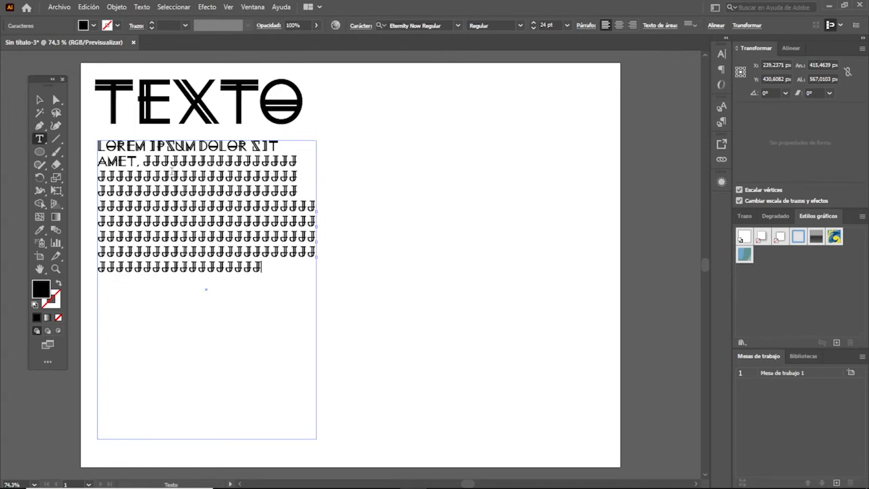
{"action": "type", "text": "jjjjjjjjjjjjjjjjjjjjjjjjjj"}
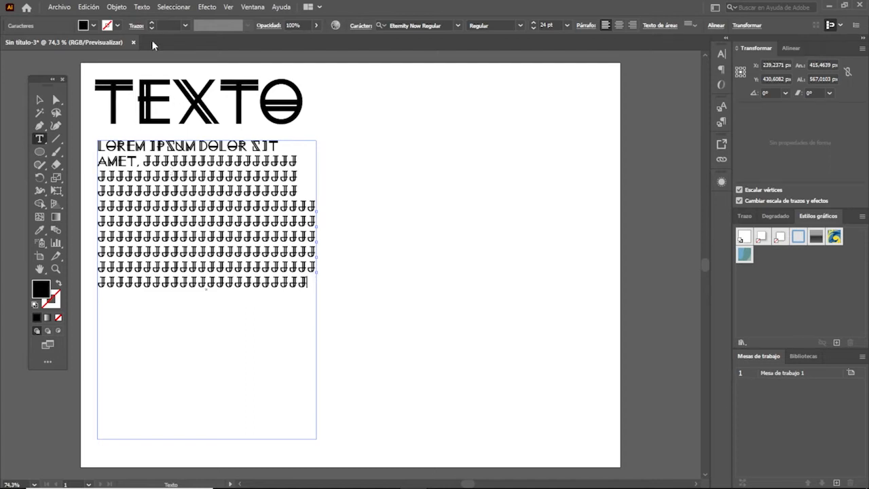
- Change the font of all the text in the area text frame to Arial
{"action": "left_click_drag", "start_coordinate": [310, 285], "coordinate": [102, 129]}
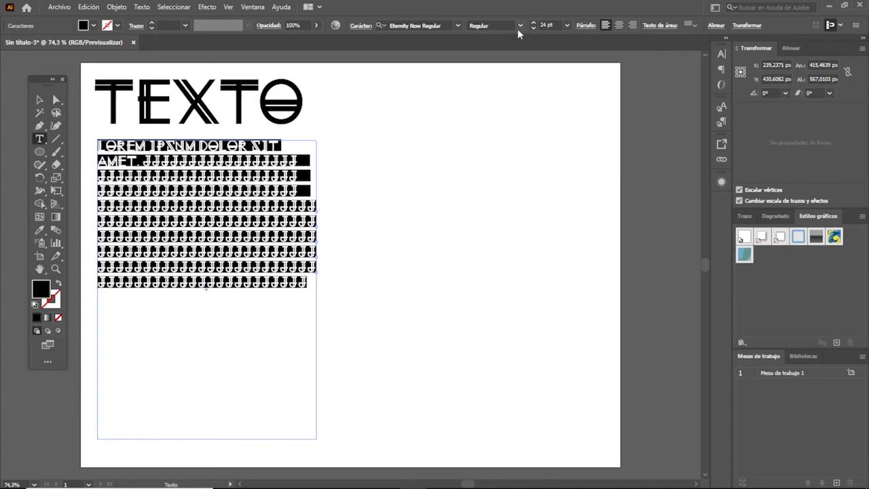
{"action": "left_click", "coordinate": [457, 26]}
{"action": "scroll", "coordinate": [482, 182], "scroll_direction": "down", "scroll_amount": 1}
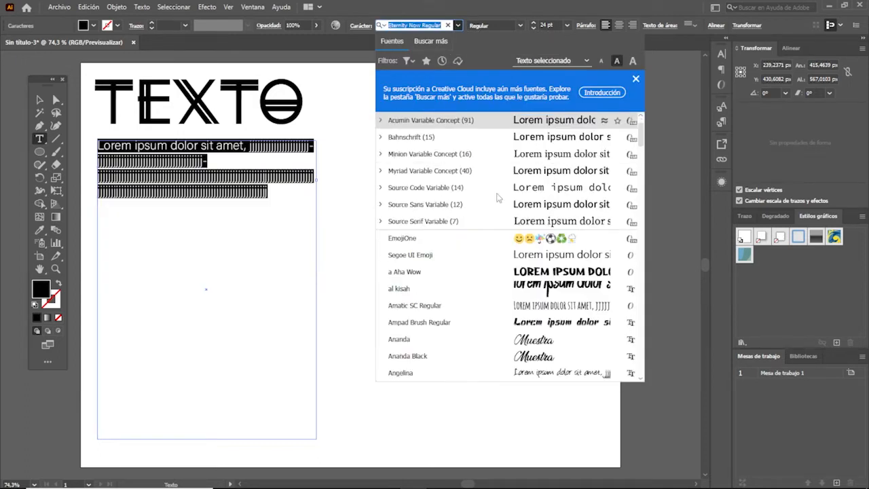
{"action": "scroll", "coordinate": [543, 209], "scroll_direction": "up", "scroll_amount": 1}
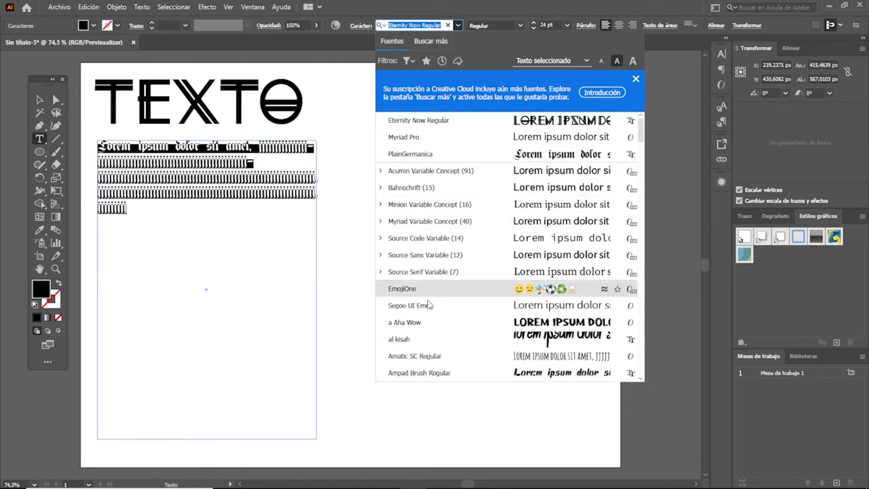
{"action": "scroll", "coordinate": [428, 296], "scroll_direction": "down", "scroll_amount": 2}
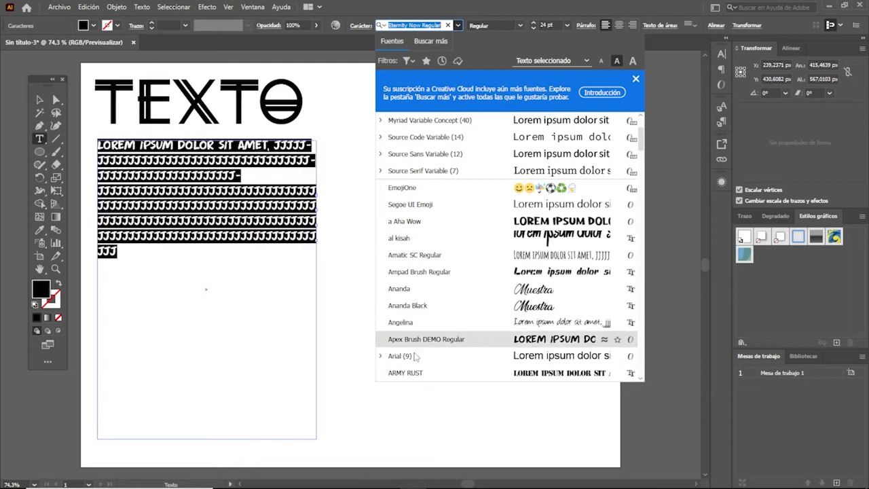
{"action": "left_click", "coordinate": [416, 355]}
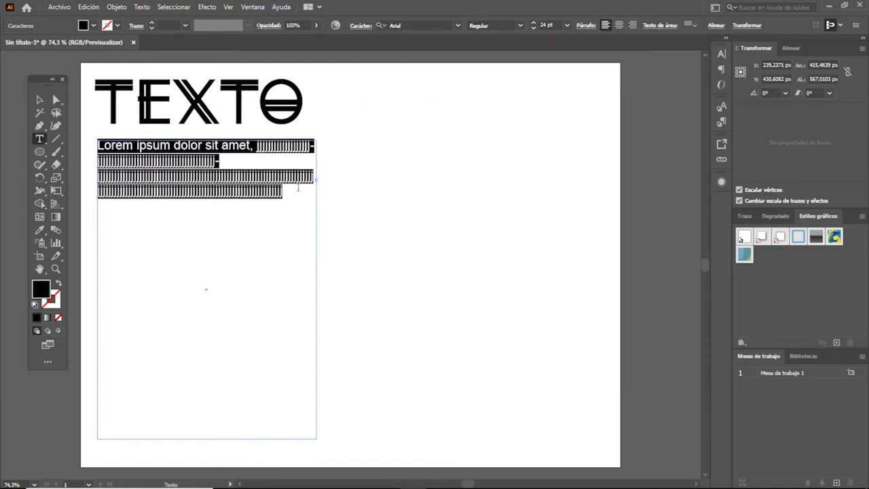
- Narrow the area text frame to about 65 px wide and continue its overflow text in a linked frame to its right
{"action": "left_click", "coordinate": [39, 100]}
{"action": "left_click_drag", "start_coordinate": [317, 289], "coordinate": [139, 290]}
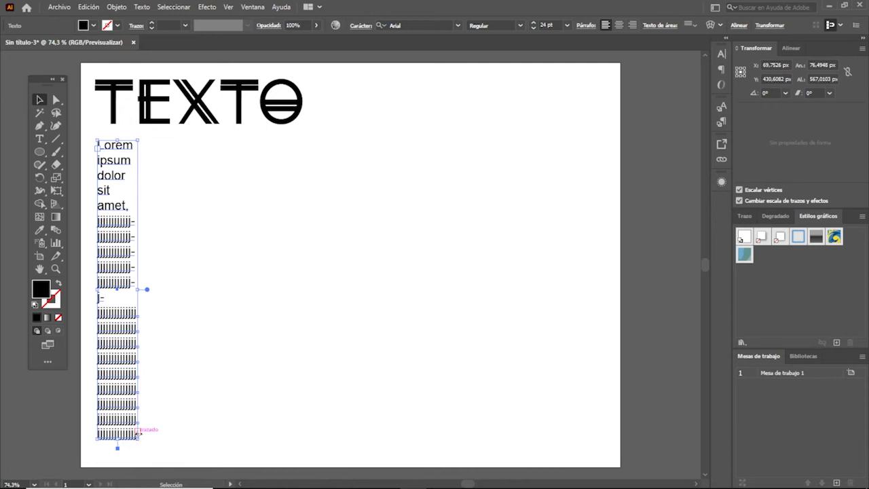
{"action": "key", "text": "t"}
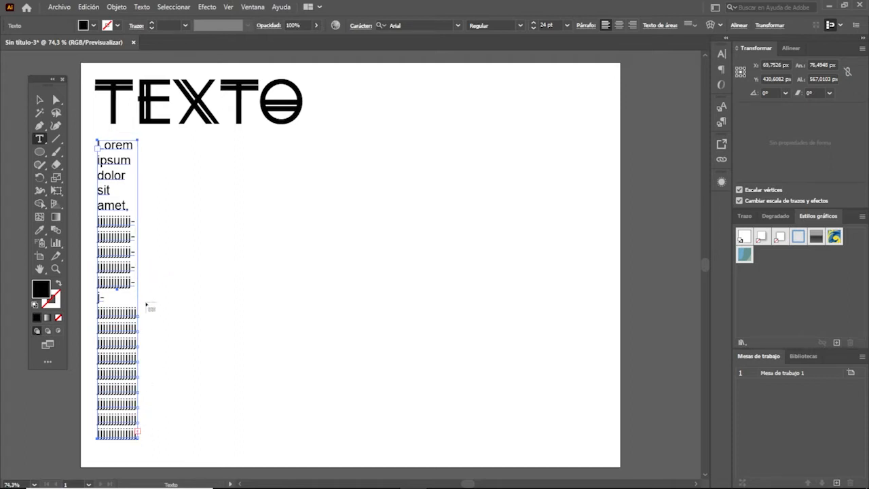
{"action": "left_click", "coordinate": [39, 99]}
{"action": "mouse_move", "coordinate": [139, 289]}
{"action": "left_mouse_down"}
{"action": "mouse_move", "coordinate": [190, 299]}
{"action": "mouse_move", "coordinate": [133, 294]}
{"action": "left_mouse_up"}
{"action": "key", "text": "t"}
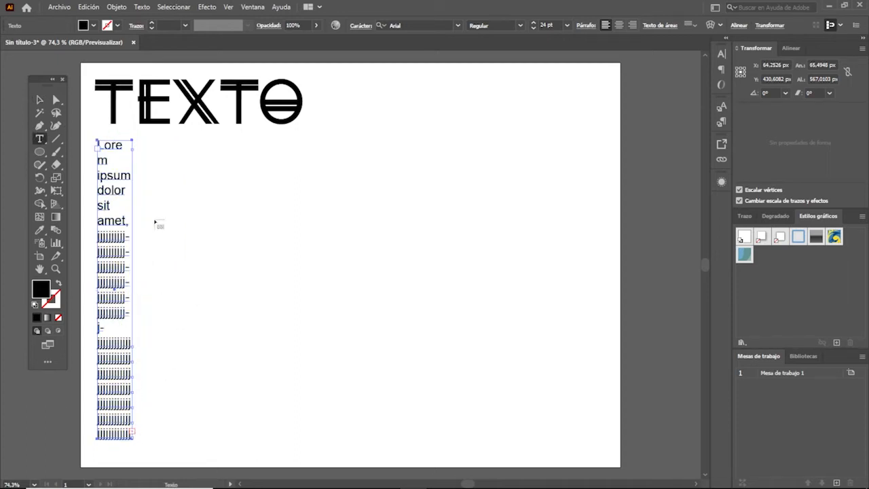
{"action": "left_click", "coordinate": [152, 147]}
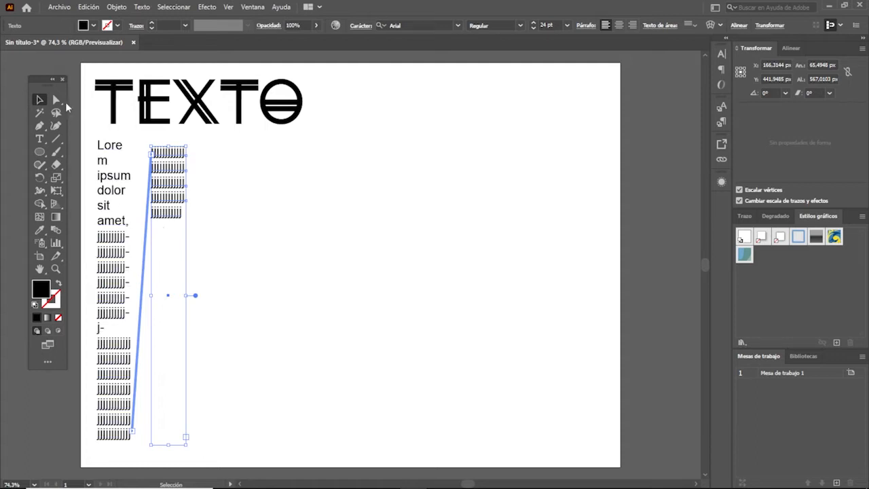
- Delete both linked area text frames, keeping the heading on the artboard
{"action": "key", "text": "Delete"}
{"action": "left_click", "coordinate": [110, 240]}
{"action": "key", "text": "Delete"}
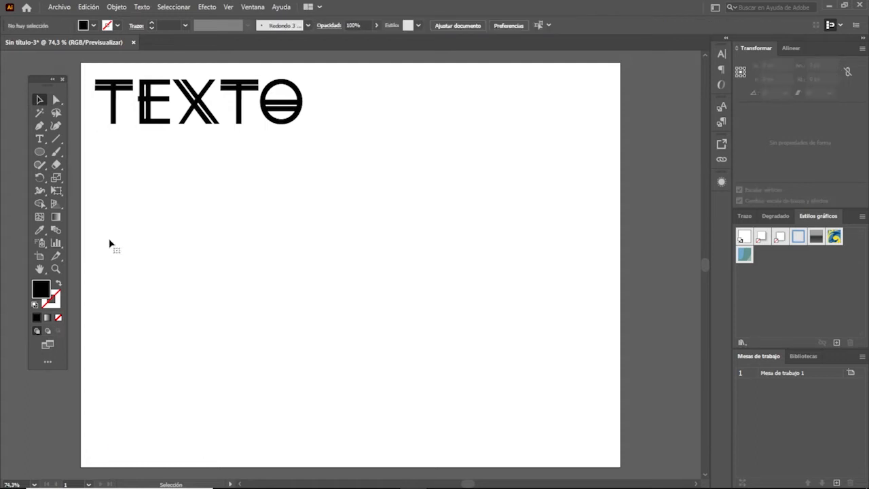
- Change the heading's fill colour to red using the Color Picker
{"action": "left_click", "coordinate": [168, 113]}
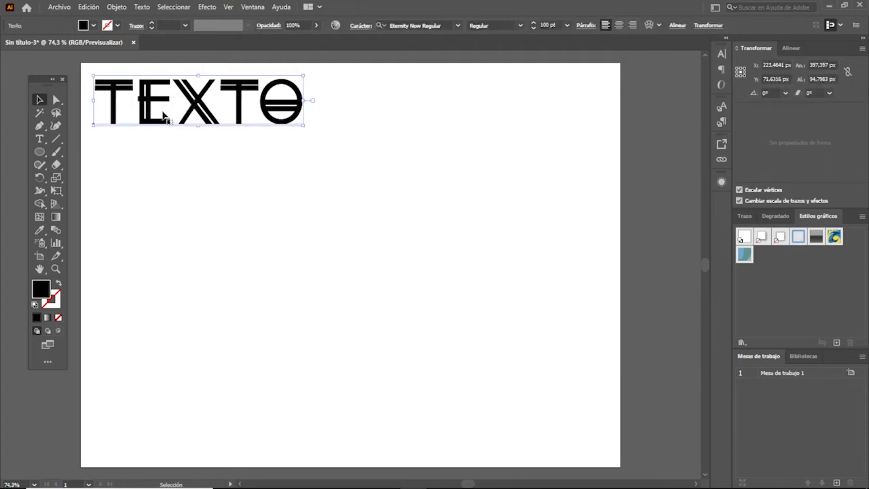
{"action": "double_click", "coordinate": [47, 295]}
{"action": "left_click", "coordinate": [421, 175]}
{"action": "left_click", "coordinate": [551, 170]}
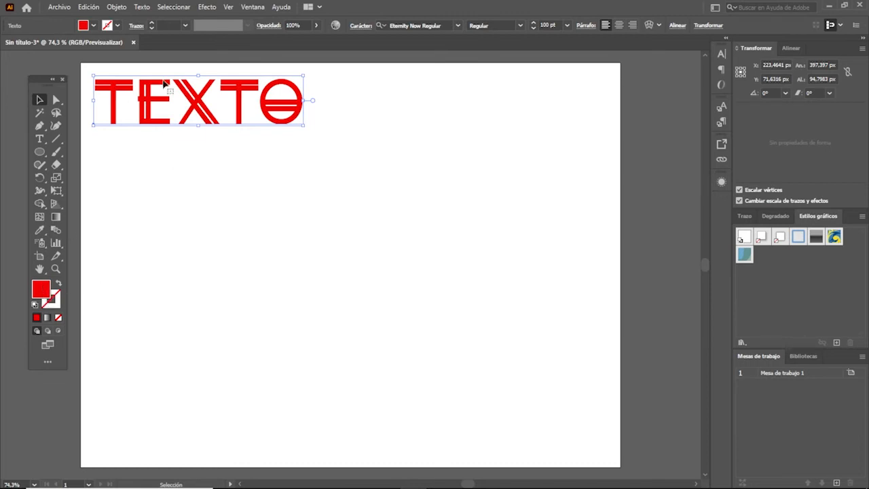
- Show the Color panel and pick blue 2C00E1 from its spectrum as the heading's fill
{"action": "left_click", "coordinate": [251, 8]}
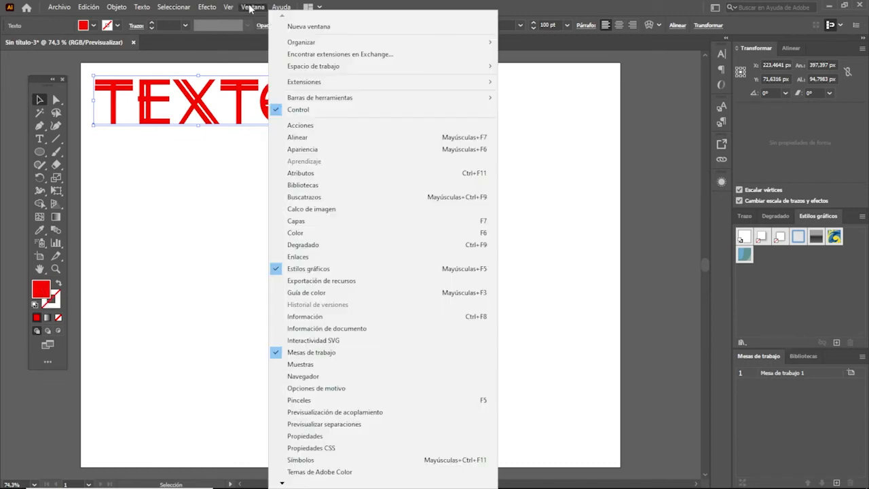
{"action": "left_click", "coordinate": [308, 233]}
{"action": "left_click_drag", "start_coordinate": [698, 258], "coordinate": [698, 346]}
{"action": "left_click", "coordinate": [730, 300]}
{"action": "left_click", "coordinate": [722, 274]}
{"action": "left_click", "coordinate": [752, 287]}
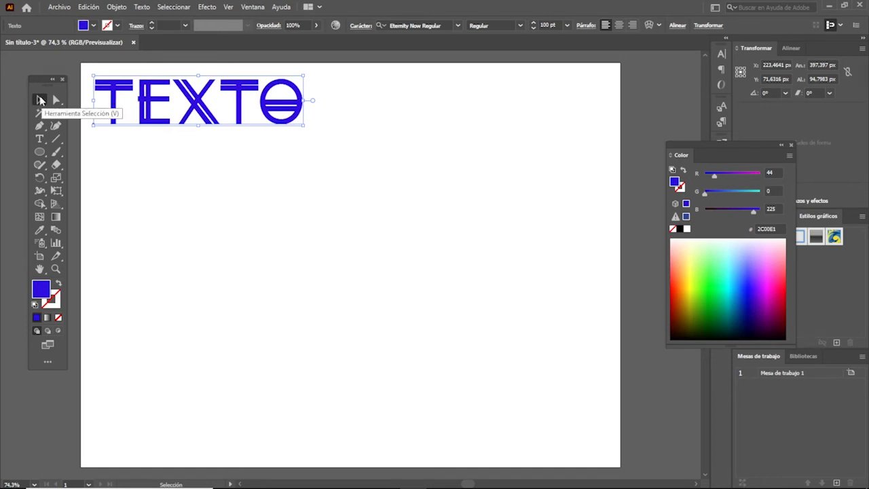
- Move the heading down and to the right, and scale it up proportionally to about 876 × 209 px
{"action": "left_click_drag", "start_coordinate": [201, 116], "coordinate": [234, 168]}
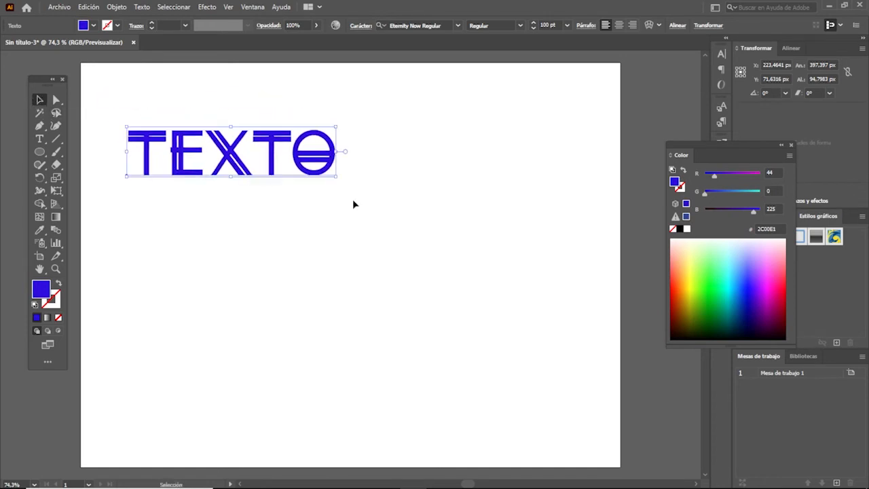
{"action": "left_click_drag", "start_coordinate": [336, 179], "coordinate": [588, 313]}
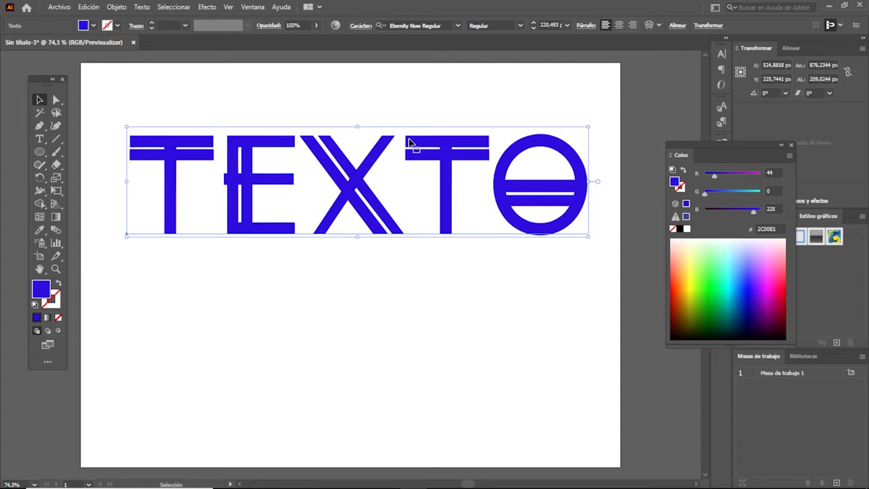
- Convert the enlarged heading text to outlines with Create Outlines (Crear contornos)
{"action": "key", "text": "shift+ctrl+o"}
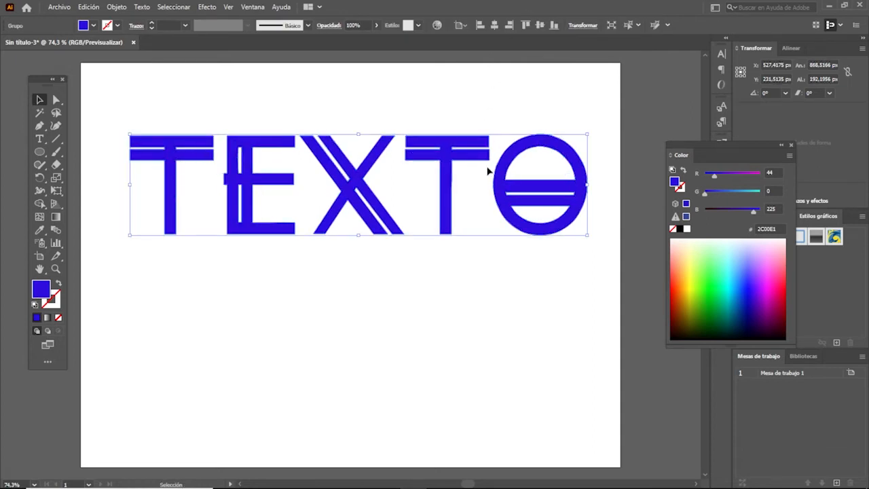
{"action": "key", "text": "ctrl+z"}
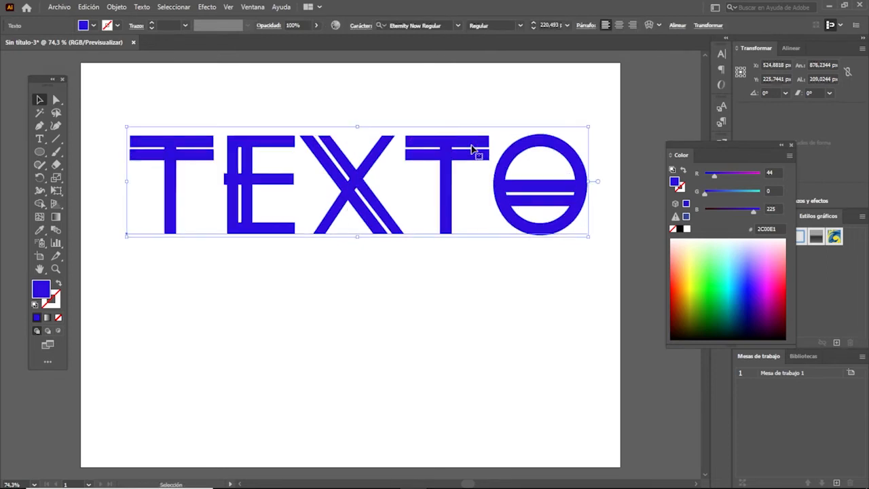
{"action": "left_click", "coordinate": [142, 7]}
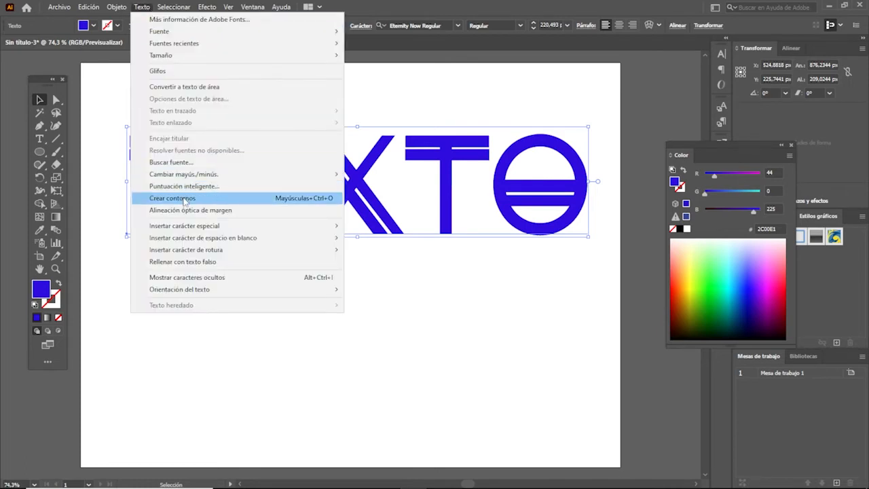
{"action": "right_click", "coordinate": [359, 196]}
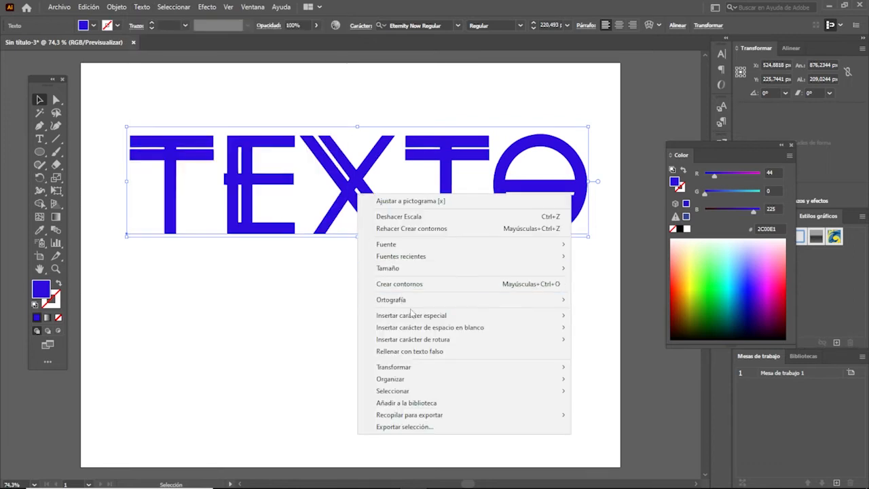
{"action": "left_click", "coordinate": [408, 284]}
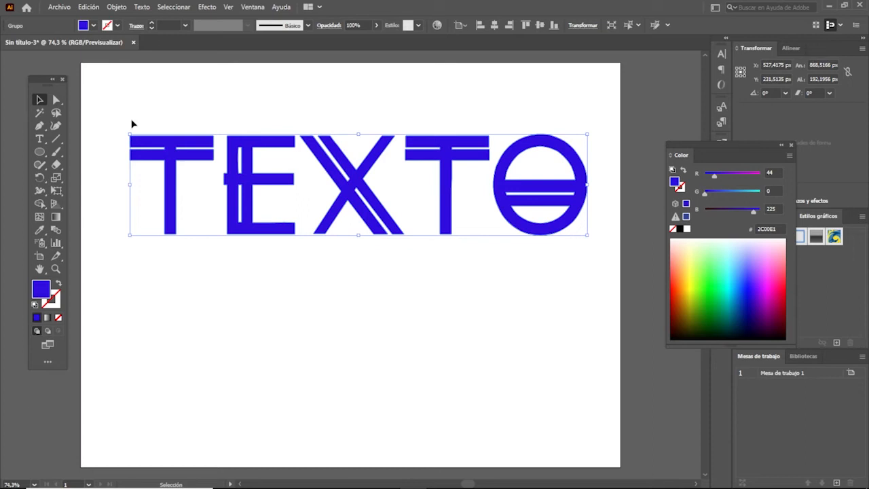
- Try erasing a horizontal strip through the lower half of the outlined letters, and undo the erasure
{"action": "left_click", "coordinate": [57, 164]}
{"action": "left_click_drag", "start_coordinate": [129, 194], "coordinate": [631, 196]}
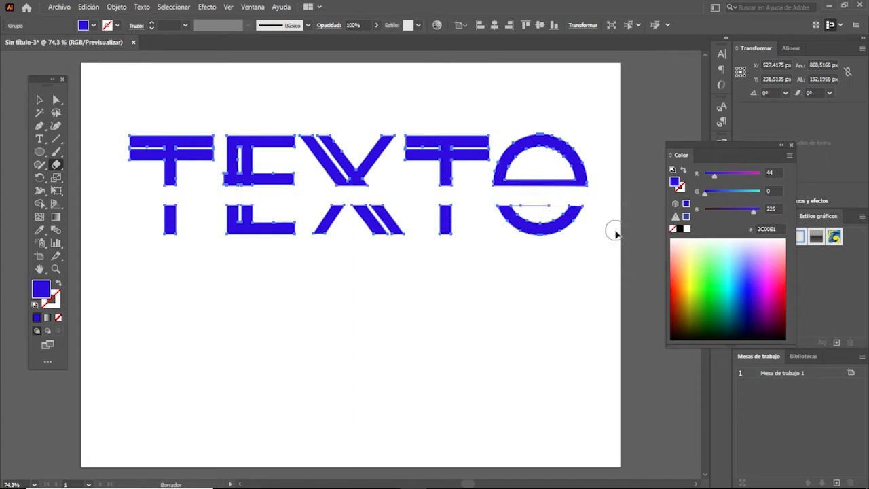
{"action": "key", "text": "ctrl+z"}
- Slice all the outlined letters along a freehand wavy line with the Knife tool
{"action": "left_click", "coordinate": [57, 165]}
{"action": "left_click", "coordinate": [100, 191]}
{"action": "mouse_move", "coordinate": [129, 120]}
{"action": "left_mouse_down"}
{"action": "mouse_move", "coordinate": [285, 199]}
{"action": "mouse_move", "coordinate": [428, 190]}
{"action": "mouse_move", "coordinate": [566, 136]}
{"action": "mouse_move", "coordinate": [606, 170]}
{"action": "left_mouse_up"}
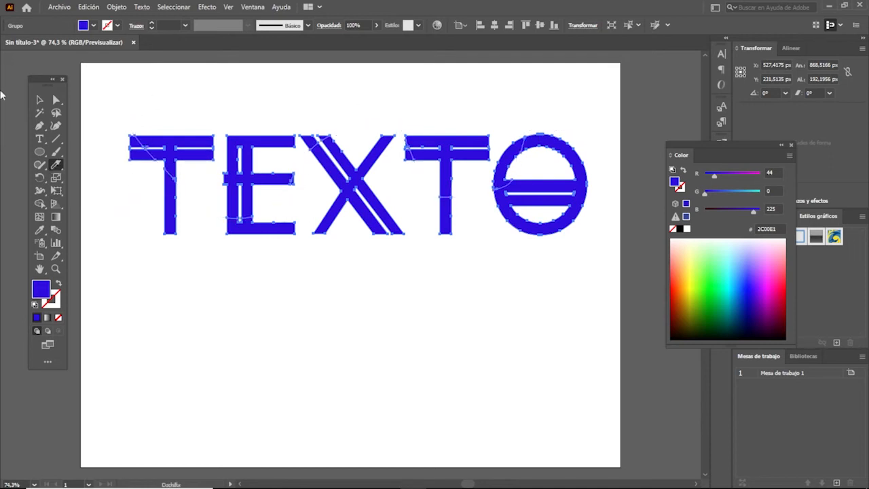
- Select the sliced lettering and ungroup it into separate pieces
{"action": "left_click", "coordinate": [39, 100]}
{"action": "left_click", "coordinate": [172, 281]}
{"action": "left_click", "coordinate": [169, 232]}
{"action": "right_click", "coordinate": [169, 229]}
{"action": "left_click", "coordinate": [236, 323]}
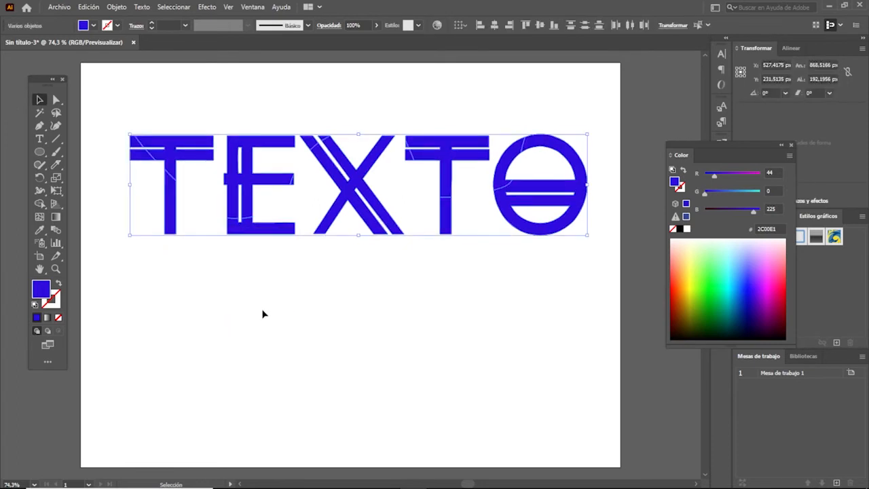
- Pull the lower cut piece of each letter downward, away from its upper part
{"action": "left_click", "coordinate": [183, 233]}
{"action": "left_click_drag", "start_coordinate": [174, 216], "coordinate": [167, 231]}
{"action": "left_click_drag", "start_coordinate": [223, 234], "coordinate": [221, 252]}
{"action": "left_click_drag", "start_coordinate": [371, 210], "coordinate": [382, 229]}
{"action": "left_click_drag", "start_coordinate": [445, 215], "coordinate": [447, 242]}
{"action": "left_click_drag", "start_coordinate": [513, 222], "coordinate": [533, 251]}
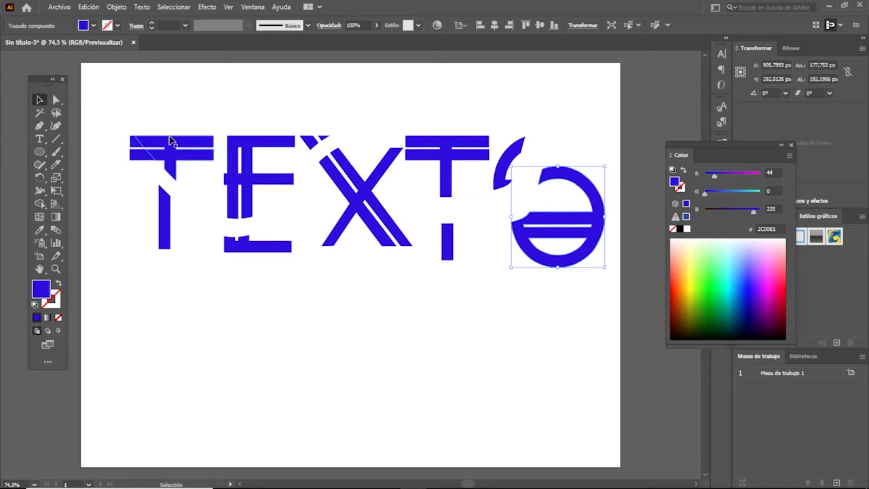
- Select all the letter pieces and delete them from the artboard
{"action": "left_click_drag", "start_coordinate": [122, 114], "coordinate": [609, 312]}
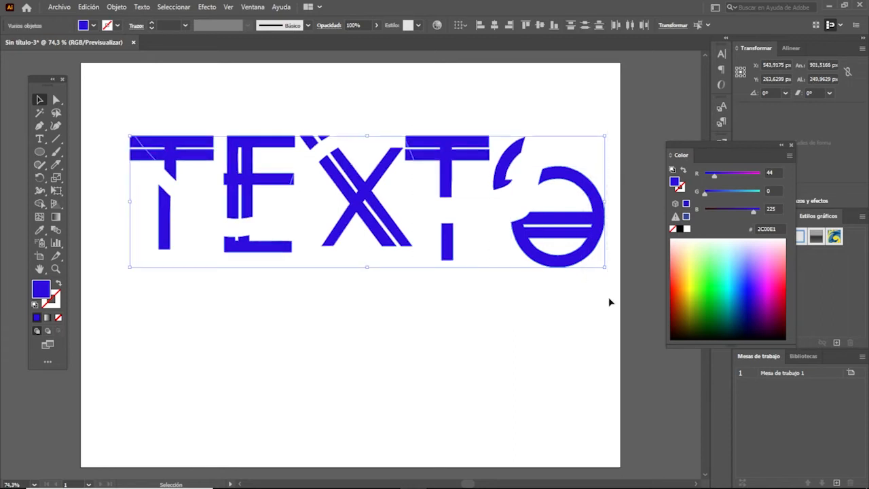
{"action": "key", "text": "Delete"}
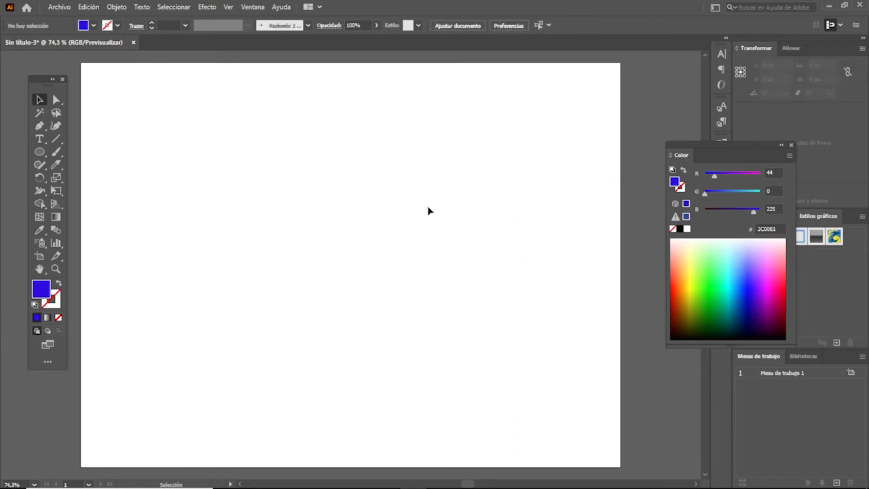
- Choose Area Type as the active type tool and draw an ellipse about 393 × 346 px in the artboard's upper-left area
{"action": "left_click", "coordinate": [45, 138]}
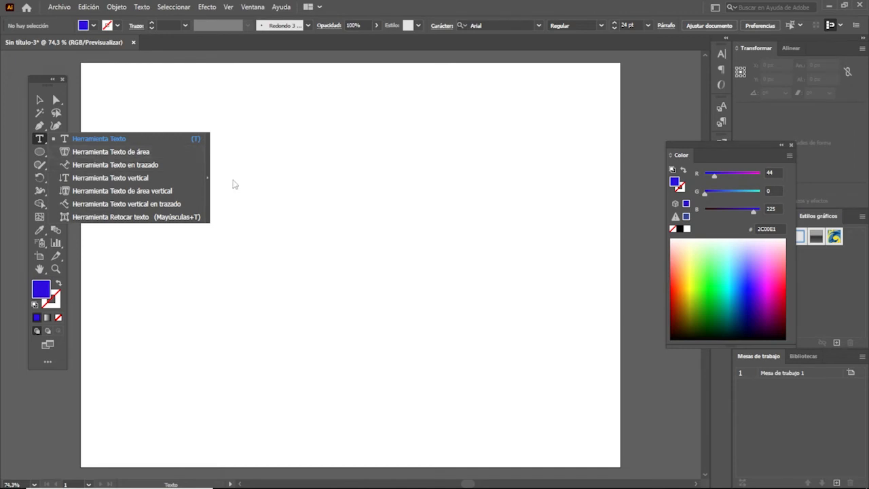
{"action": "left_click", "coordinate": [155, 153]}
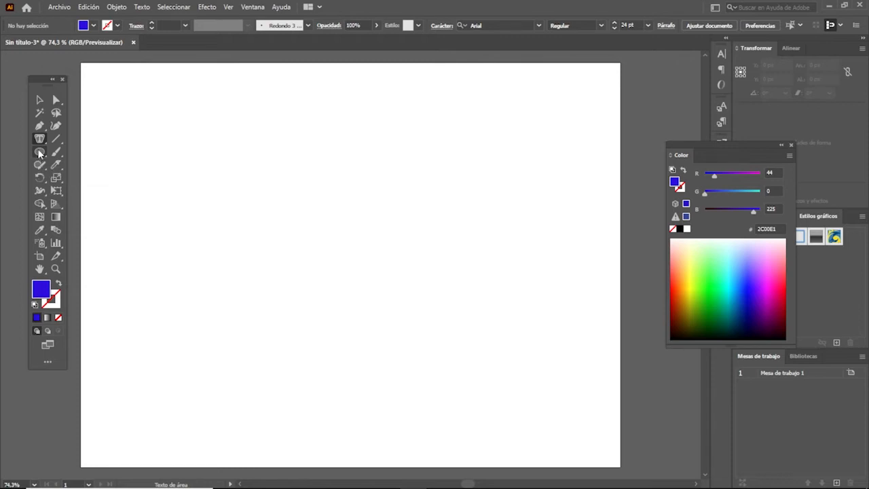
{"action": "left_click", "coordinate": [38, 154]}
{"action": "left_click_drag", "start_coordinate": [143, 111], "coordinate": [351, 294]}
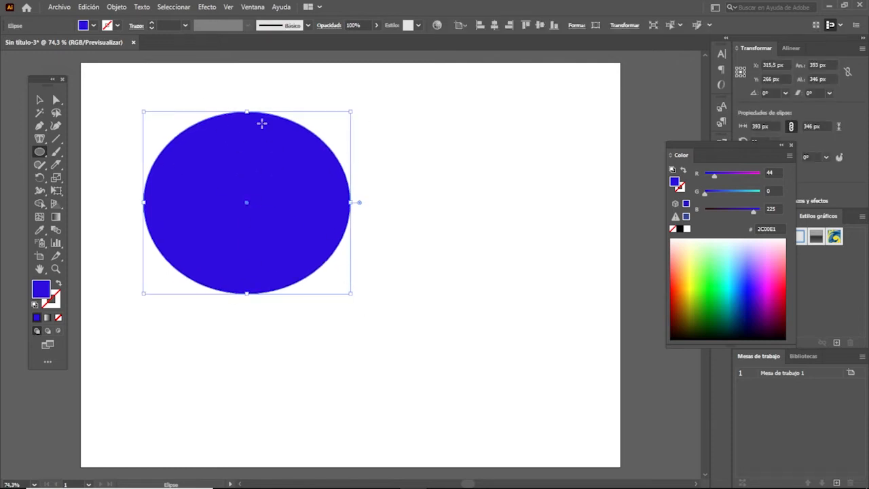
- Turn the ellipse into an area text shape filled with placeholder text and select all of that text
{"action": "left_click", "coordinate": [41, 140]}
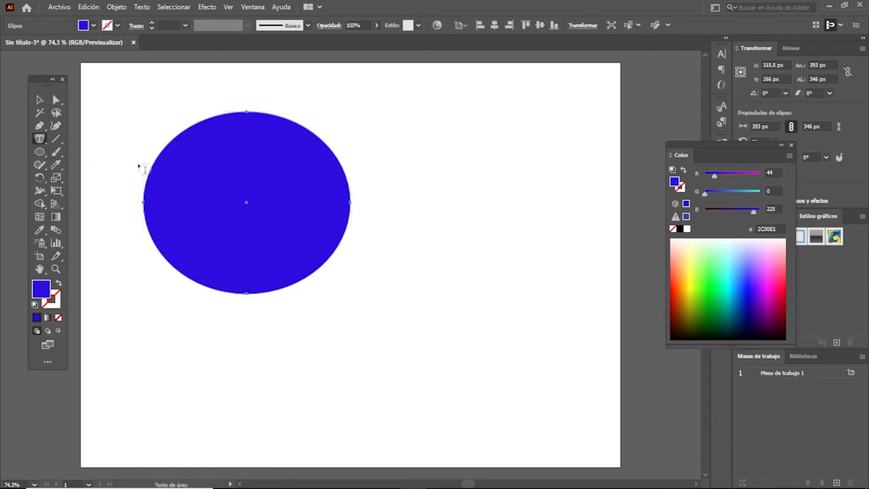
{"action": "left_click", "coordinate": [221, 120]}
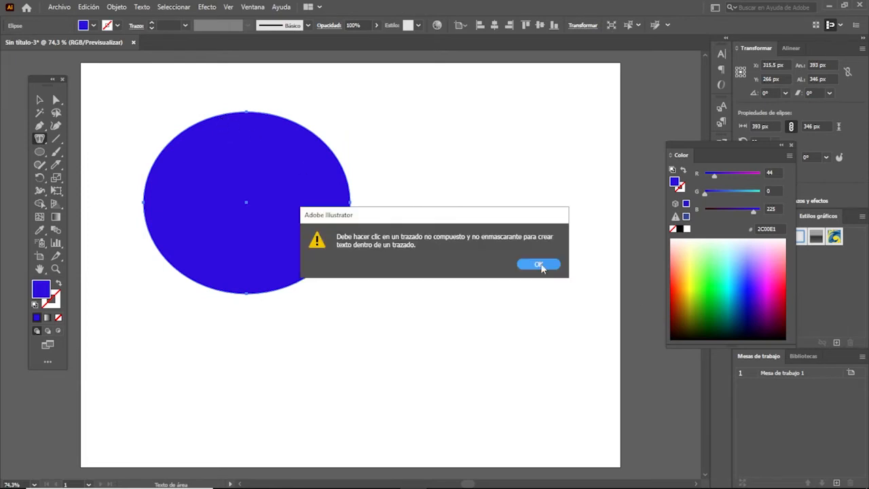
{"action": "left_click", "coordinate": [538, 264]}
{"action": "left_click", "coordinate": [225, 114]}
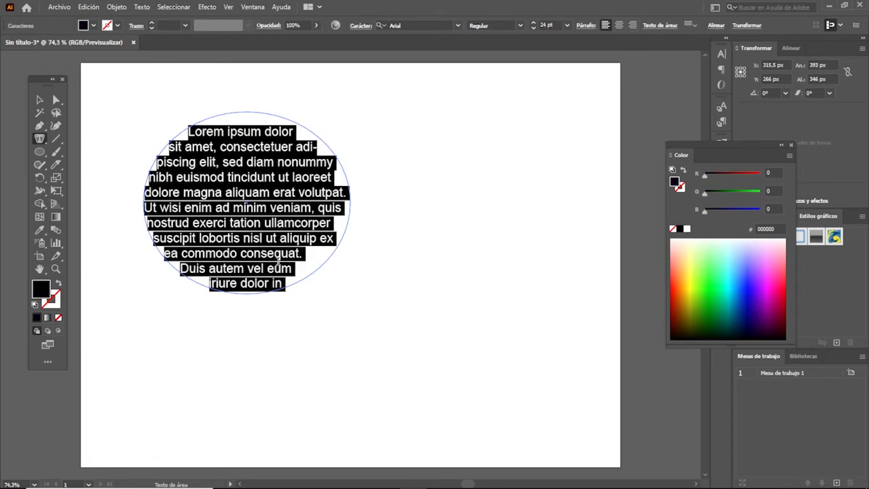
{"action": "left_click", "coordinate": [250, 127]}
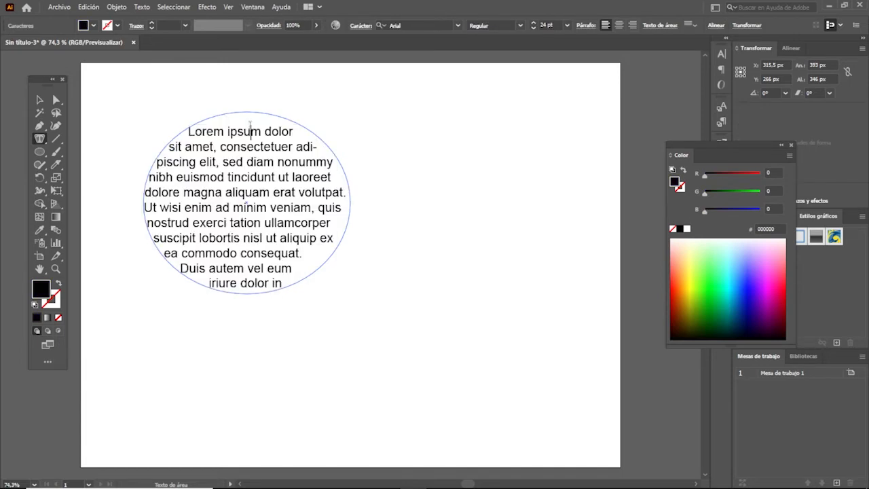
{"action": "left_click_drag", "start_coordinate": [288, 283], "coordinate": [154, 121]}
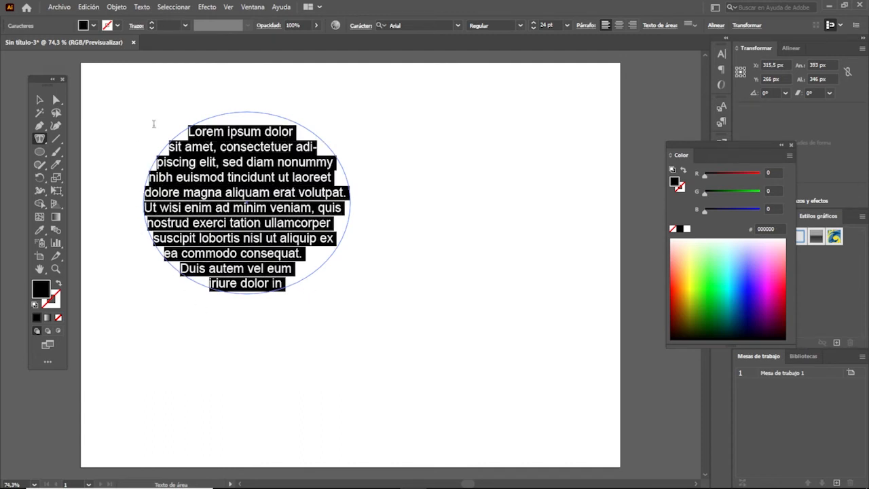
- Delete the circular area text and draw two overlapping black ellipses spanning about 488 × 366 px together
{"action": "left_click", "coordinate": [41, 100]}
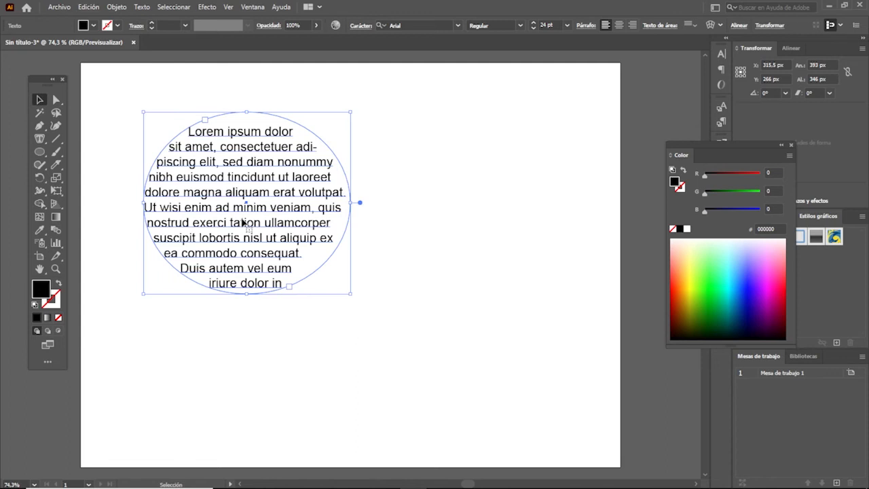
{"action": "key", "text": "Delete"}
{"action": "mouse_move", "coordinate": [40, 153]}
{"action": "left_mouse_down"}
{"action": "mouse_move", "coordinate": [83, 166]}
{"action": "mouse_move", "coordinate": [82, 182]}
{"action": "left_mouse_up"}
{"action": "left_click_drag", "start_coordinate": [161, 143], "coordinate": [328, 292]}
{"action": "mouse_move", "coordinate": [268, 197]}
{"action": "left_mouse_down"}
{"action": "mouse_move", "coordinate": [351, 335]}
{"action": "mouse_move", "coordinate": [417, 345]}
{"action": "mouse_move", "coordinate": [419, 335]}
{"action": "left_mouse_up"}
- Select both ellipses and unite them into a single shape with the Pathfinder
{"action": "left_click", "coordinate": [45, 101]}
{"action": "left_click_drag", "start_coordinate": [143, 140], "coordinate": [488, 364]}
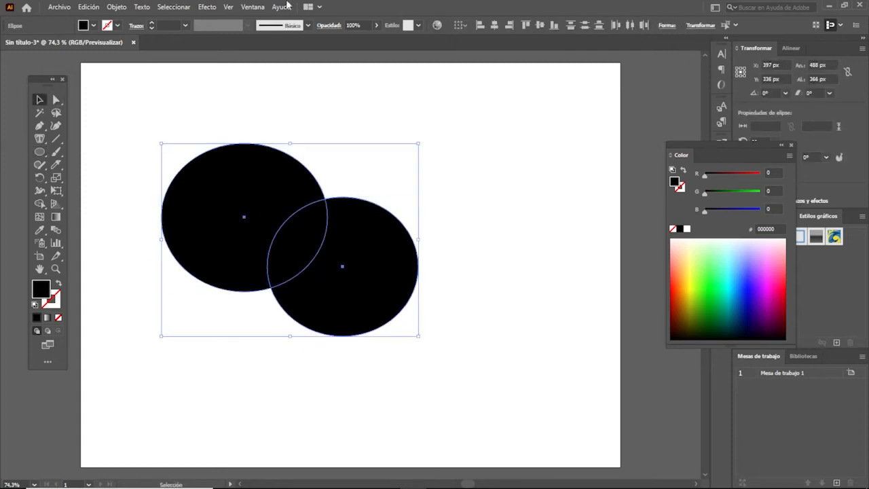
{"action": "left_click", "coordinate": [255, 12]}
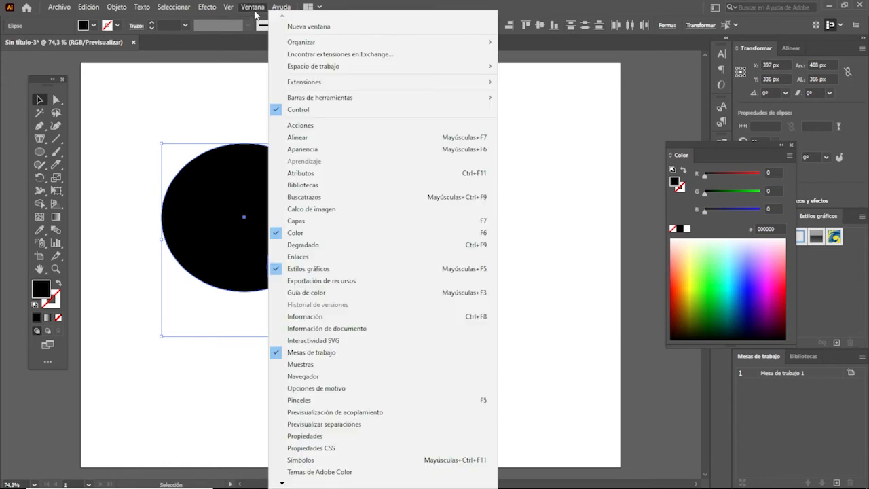
{"action": "left_click", "coordinate": [318, 198]}
{"action": "left_click", "coordinate": [458, 93]}
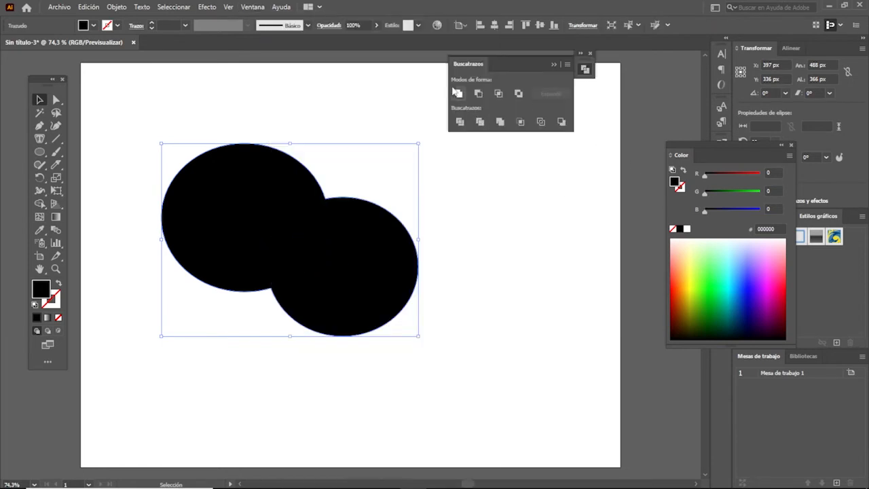
{"action": "left_click", "coordinate": [475, 262]}
{"action": "left_click", "coordinate": [294, 224]}
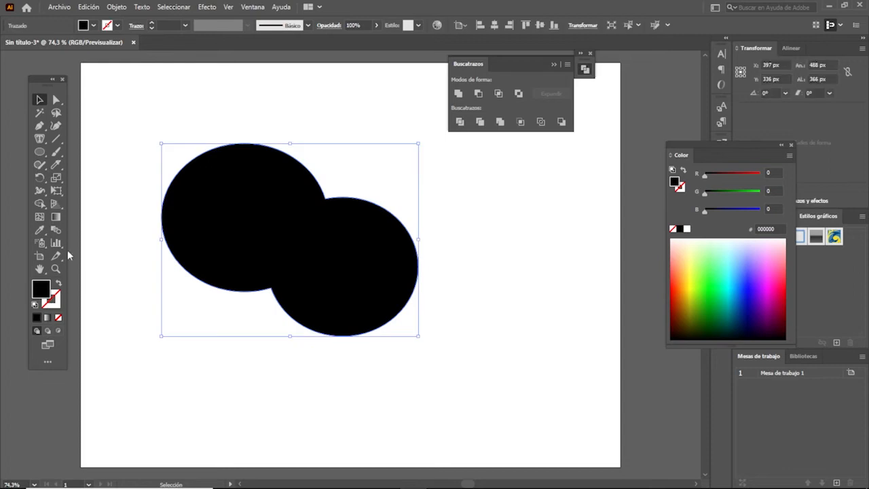
- Convert the merged shape into an area text shape filled with placeholder text
{"action": "left_click", "coordinate": [40, 140]}
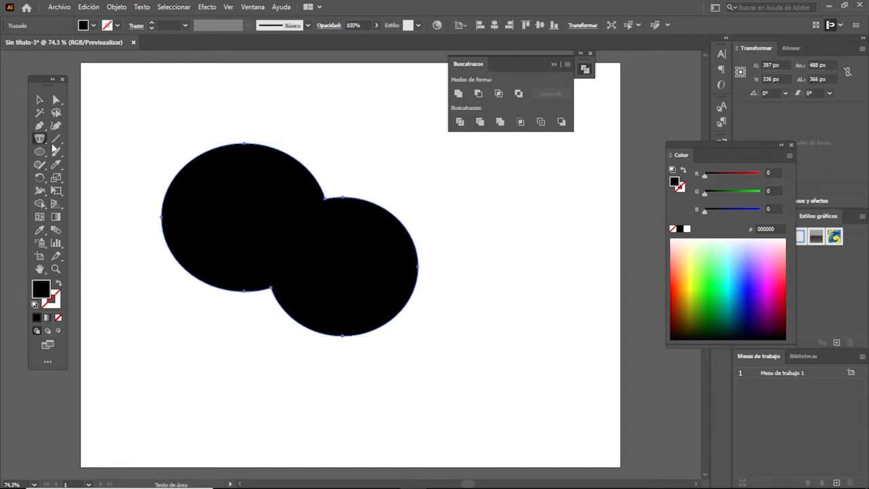
{"action": "left_click", "coordinate": [230, 144]}
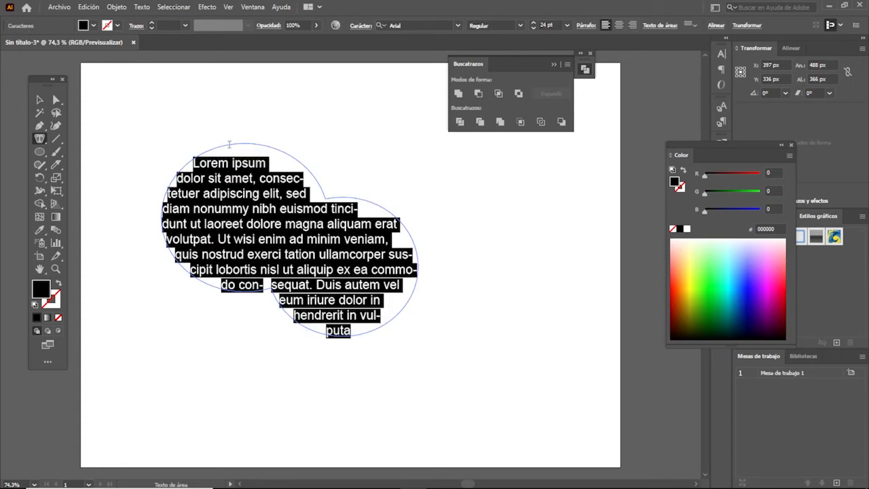
{"action": "left_click", "coordinate": [39, 100]}
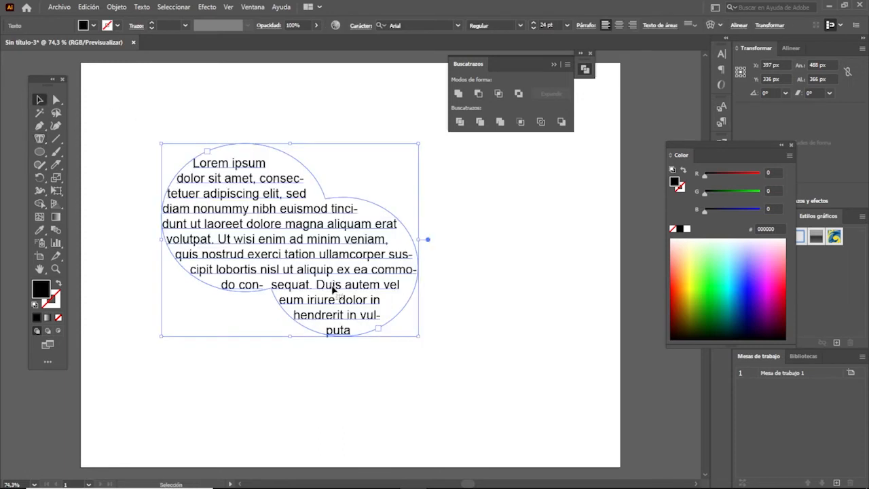
- Remove all the placeholder text from inside the merged shape
{"action": "triple_click", "coordinate": [343, 334]}
{"action": "left_click", "coordinate": [341, 330]}
{"action": "left_click_drag", "start_coordinate": [340, 330], "coordinate": [159, 224]}
{"action": "key", "text": "BackSpace"}
{"action": "key", "text": "BackSpace"}
{"action": "key", "text": "BackSpace"}
{"action": "key", "text": "BackSpace"}
{"action": "key", "text": "BackSpace"}
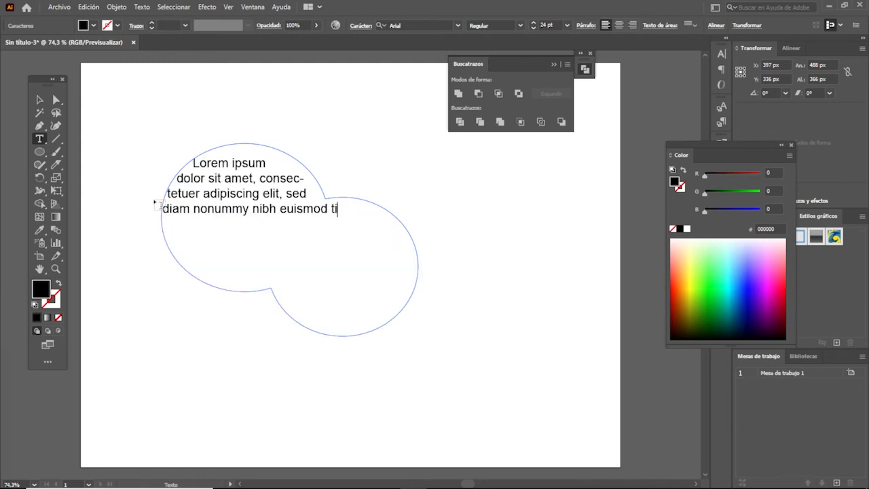
{"action": "key", "text": "BackSpace"}
{"action": "key", "text": "BackSpace"}
{"action": "key", "text": "BackSpace"}
{"action": "key", "text": "BackSpace"}
{"action": "key", "text": "BackSpace"}
{"action": "key", "text": "BackSpace"}
{"action": "key", "text": "BackSpace"}
{"action": "key", "text": "BackSpace"}
{"action": "key", "text": "BackSpace"}
{"action": "key", "text": "BackSpace"}
{"action": "key", "text": "BackSpace"}
{"action": "key", "text": "BackSpace"}
{"action": "key", "text": "BackSpace"}
{"action": "key", "text": "BackSpace"}
{"action": "key", "text": "BackSpace"}
{"action": "key", "text": "BackSpace"}
{"action": "key", "text": "BackSpace"}
{"action": "key", "text": "BackSpace"}
{"action": "key", "text": "BackSpace"}
{"action": "key", "text": "BackSpace"}
{"action": "left_click_drag", "start_coordinate": [308, 223], "coordinate": [160, 167]}
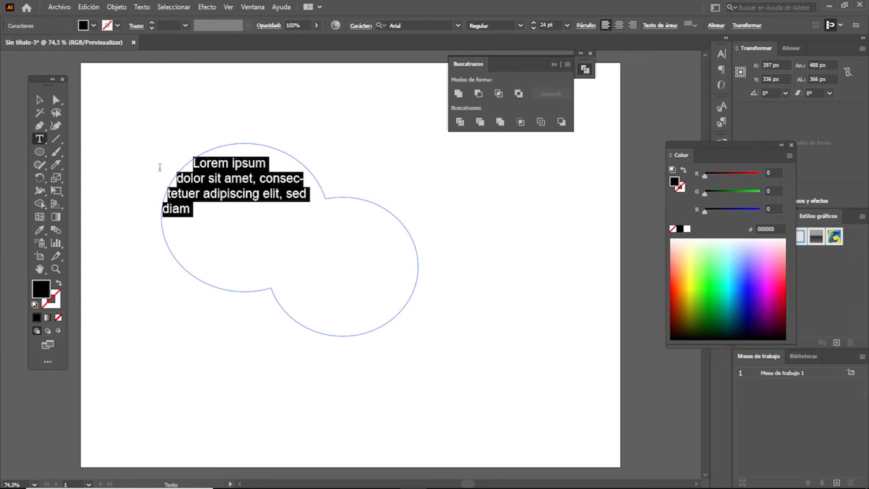
{"action": "key", "text": "BackSpace"}
- Fill the upper part of the merged shape with random letters beginning "aergasdrfgadfgjadfis"
{"action": "type", "text": "aergasdrfgadfgja"}
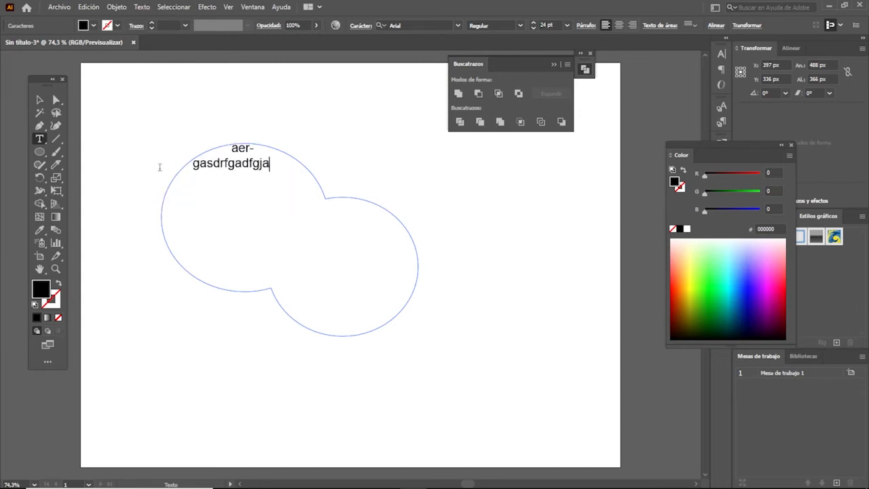
{"action": "type", "text": "dfisgñajidfsgjañdfjgñlkjadfjgñlajsfñgjañlfjgñajdfgjadñfljgñaljdfñgjñajfgñjadfñlgjñdj"}
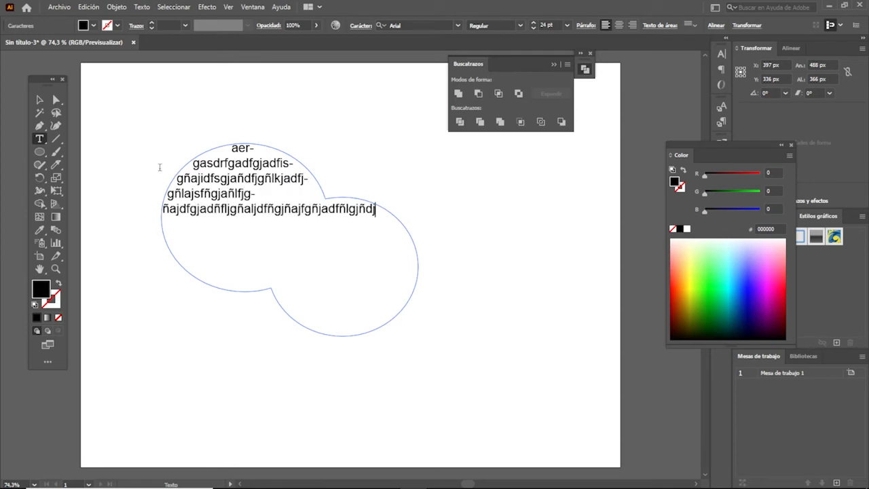
{"action": "type", "text": "fgñljadñfljgñaljdfñlgjañldfgjgjadfñlgjañldfgjñljadfjg"}
- Select the merged text shape and delete it from the artboard
{"action": "left_click", "coordinate": [40, 99]}
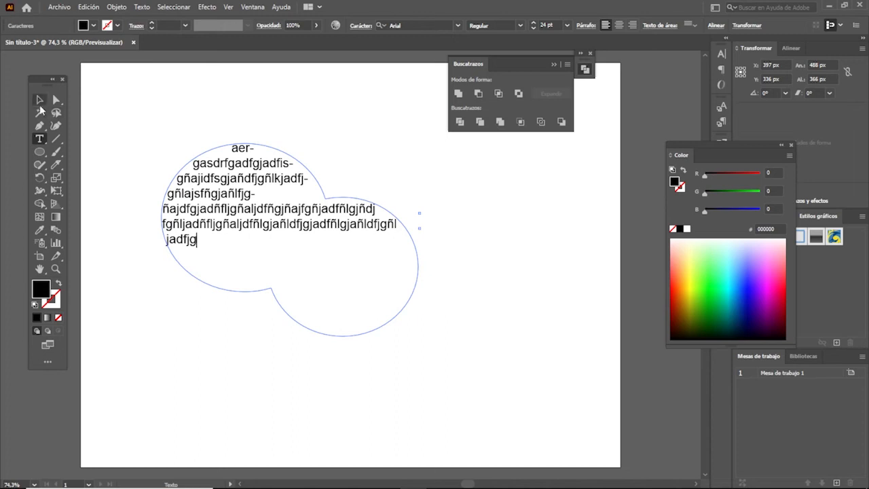
{"action": "left_click", "coordinate": [166, 209]}
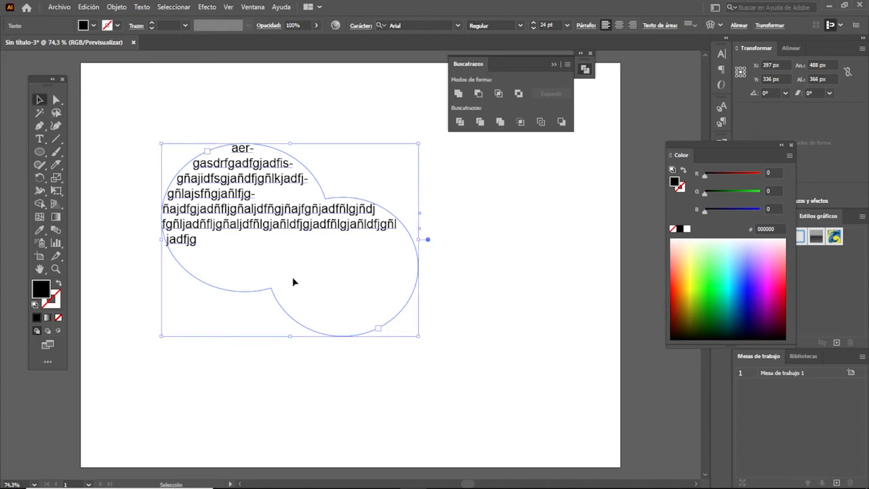
{"action": "key", "text": "Delete"}
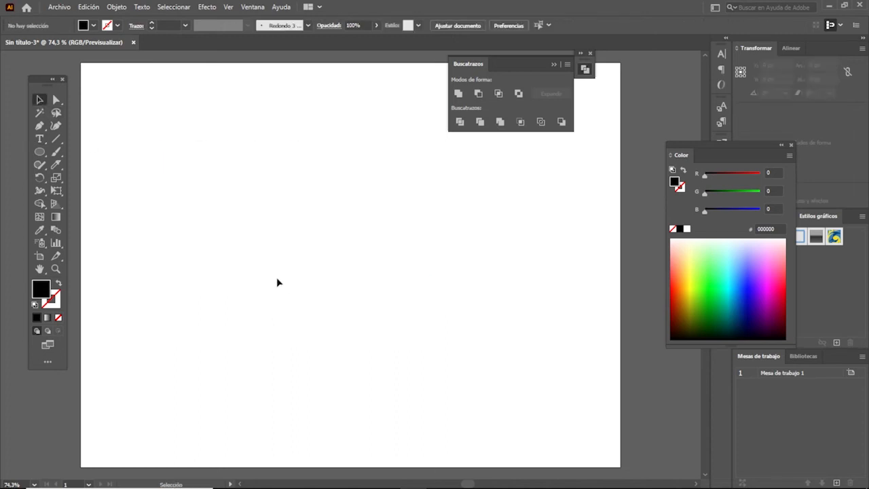
- Draw an arc in the artboard's upper part and rotate it to about 310° so it bows upward
{"action": "left_click", "coordinate": [58, 142]}
{"action": "left_click", "coordinate": [109, 151]}
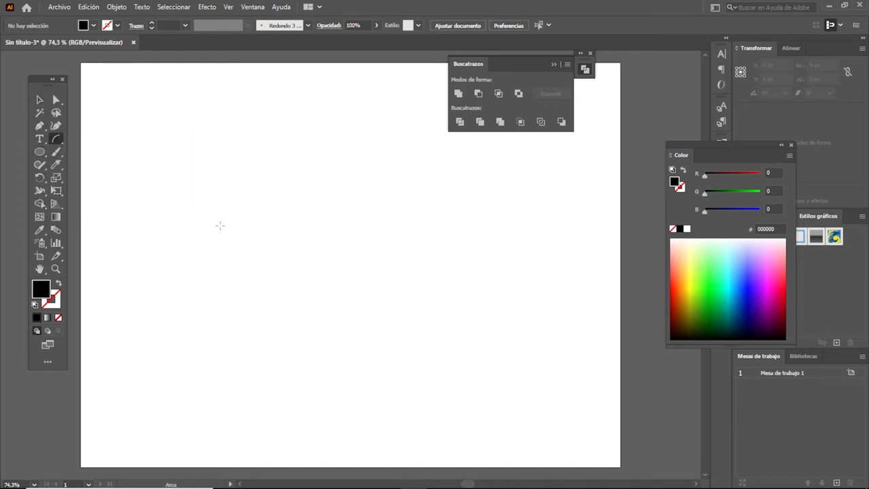
{"action": "left_click_drag", "start_coordinate": [219, 222], "coordinate": [331, 135]}
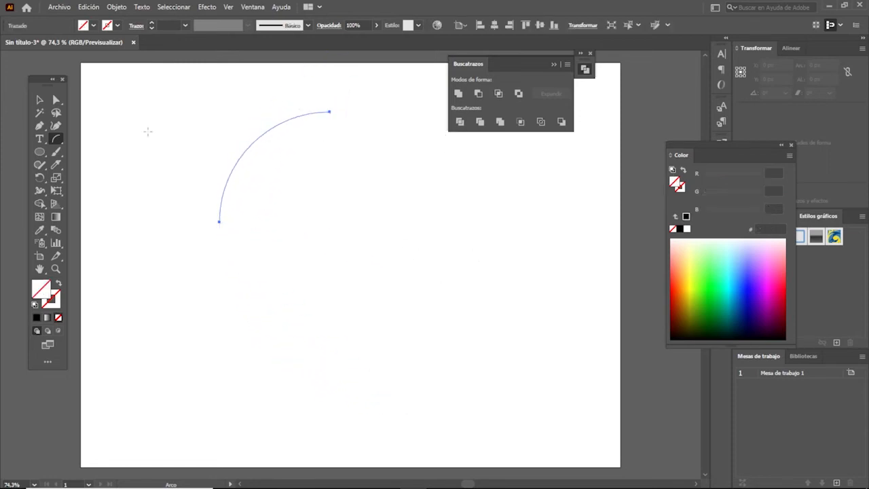
{"action": "left_click", "coordinate": [39, 101]}
{"action": "left_click_drag", "start_coordinate": [334, 110], "coordinate": [367, 171]}
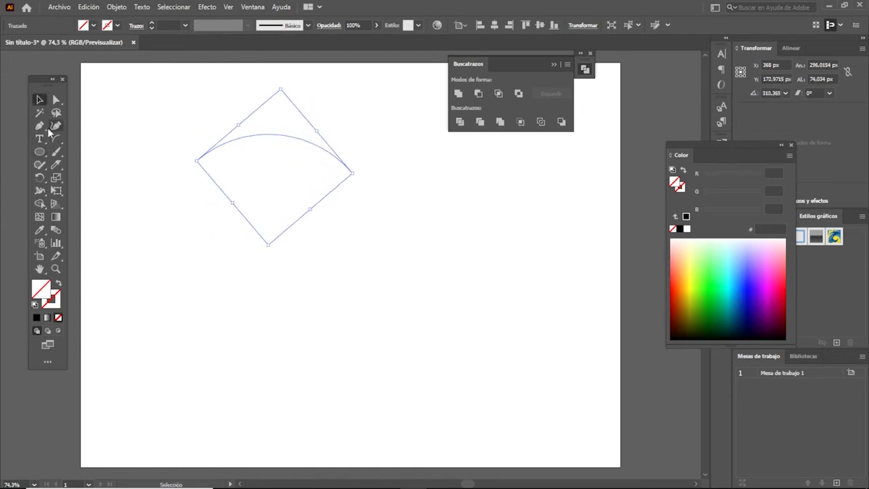
- Draw a wavy freehand line about 716 × 92 px below the arc with the Pencil tool
{"action": "left_click", "coordinate": [56, 152]}
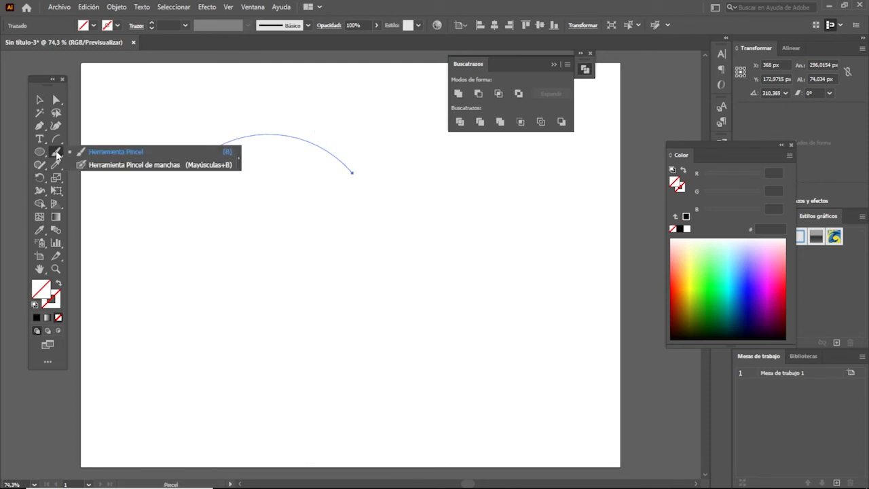
{"action": "left_click", "coordinate": [39, 164]}
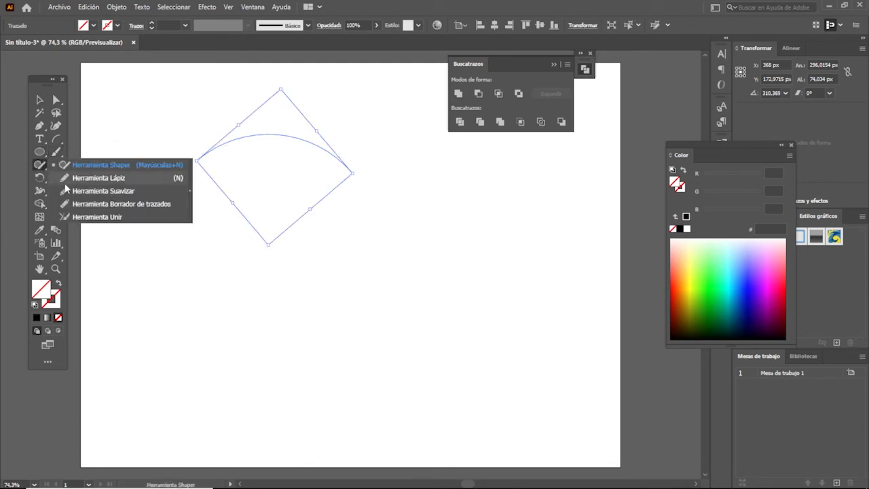
{"action": "left_click", "coordinate": [75, 178]}
{"action": "mouse_move", "coordinate": [192, 290]}
{"action": "left_mouse_down"}
{"action": "mouse_move", "coordinate": [282, 264]}
{"action": "mouse_move", "coordinate": [442, 293]}
{"action": "mouse_move", "coordinate": [569, 288]}
{"action": "left_mouse_up"}
- Select the arc and the wavy line and give both a 4 pt near-black stroke, colour 070404
{"action": "left_click", "coordinate": [40, 100]}
{"action": "mouse_move", "coordinate": [123, 104]}
{"action": "left_mouse_down"}
{"action": "mouse_move", "coordinate": [575, 399]}
{"action": "mouse_move", "coordinate": [609, 408]}
{"action": "left_mouse_up"}
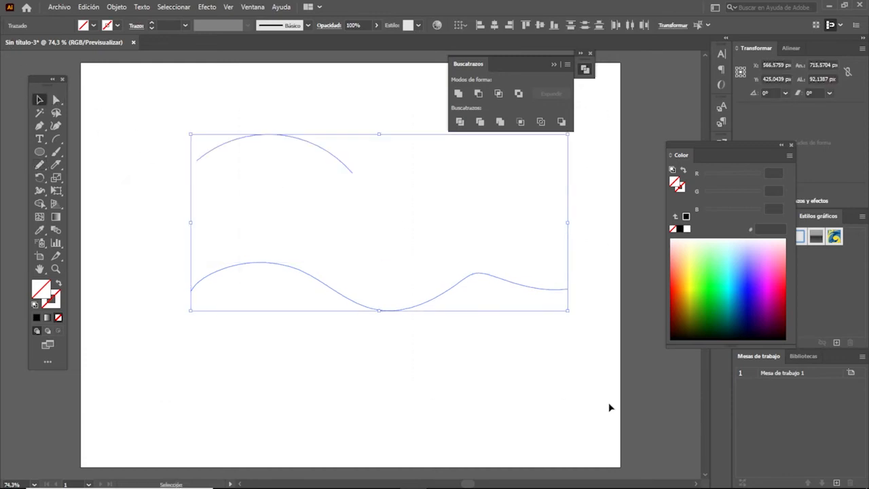
{"action": "double_click", "coordinate": [55, 305]}
{"action": "left_click", "coordinate": [340, 304]}
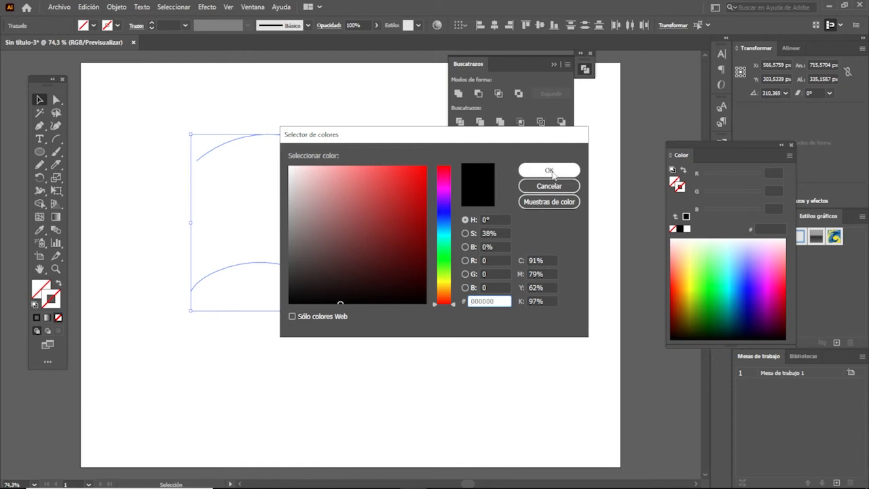
{"action": "left_click", "coordinate": [552, 171]}
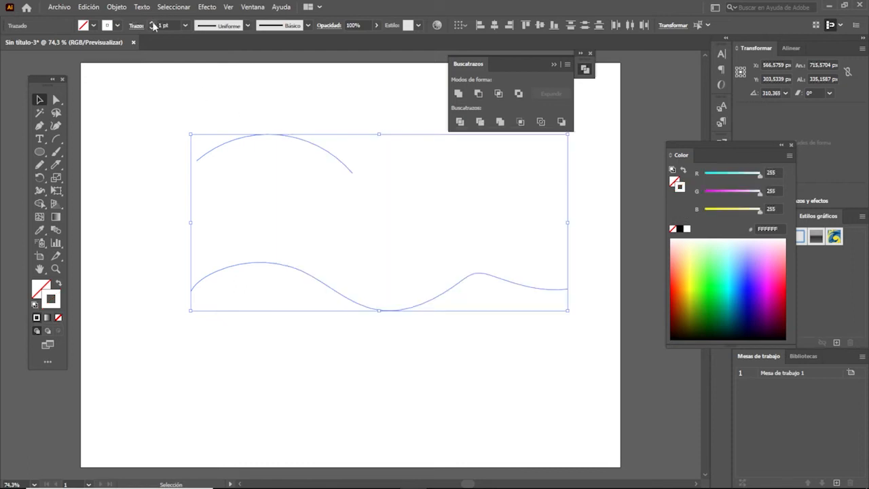
{"action": "double_click", "coordinate": [58, 304]}
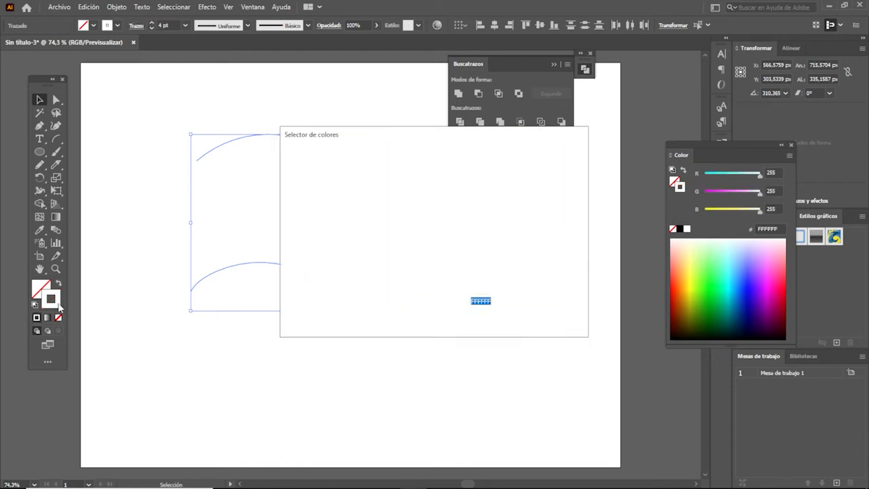
{"action": "left_click_drag", "start_coordinate": [344, 295], "coordinate": [343, 300]}
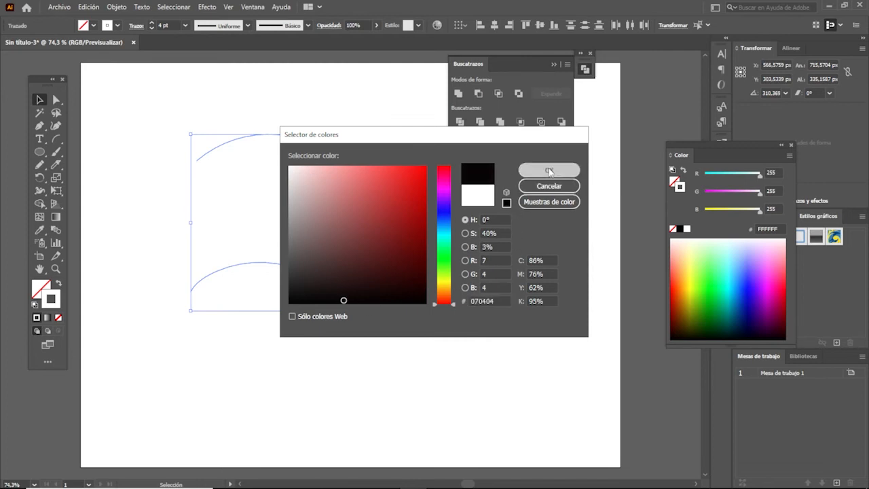
{"action": "left_click", "coordinate": [549, 171]}
{"action": "left_click", "coordinate": [430, 372]}
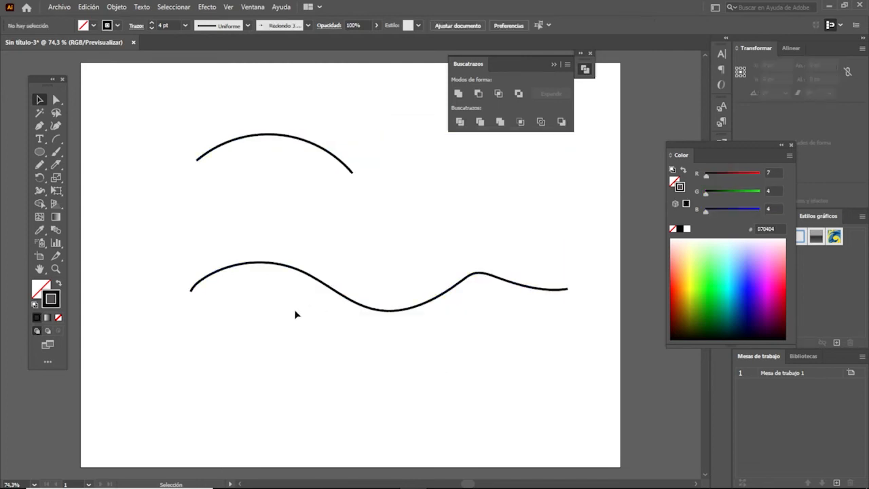
- Turn the arc into a text path holding placeholder text with the Type on a Path tool
{"action": "left_click", "coordinate": [33, 138]}
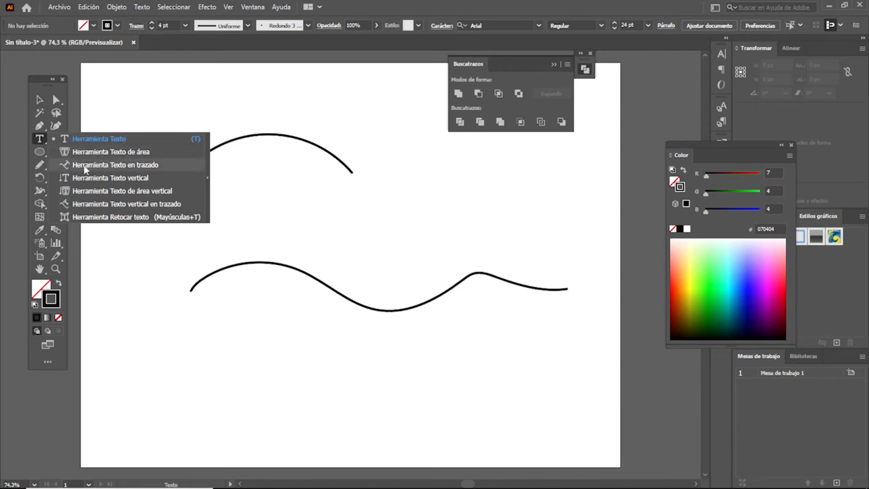
{"action": "left_click", "coordinate": [113, 167]}
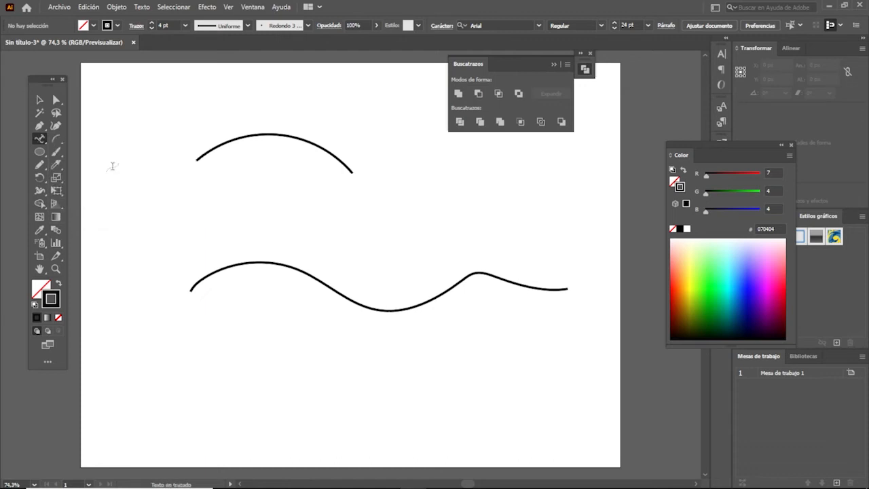
{"action": "left_click", "coordinate": [201, 155]}
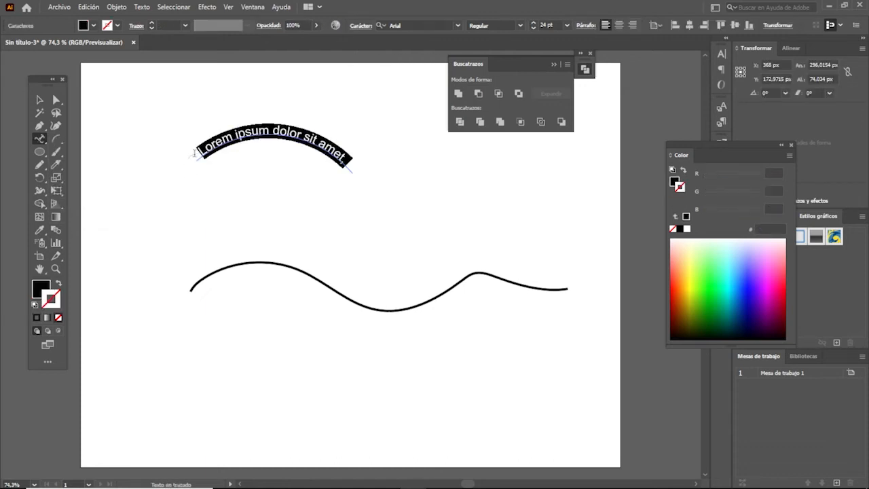
{"action": "left_click", "coordinate": [276, 146]}
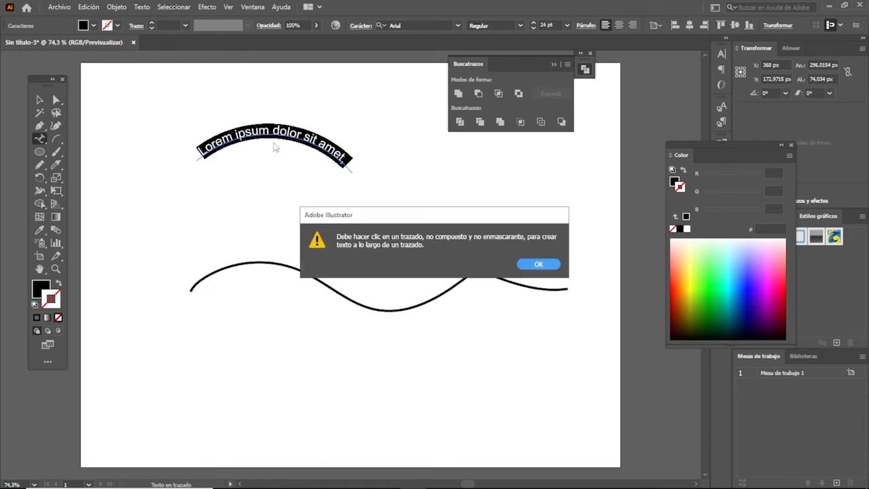
{"action": "left_click", "coordinate": [547, 264]}
- Replace the placeholder text on the arc with "hjkhfasldkjhfkjhasdkjhfjashdf"
{"action": "left_click", "coordinate": [346, 156]}
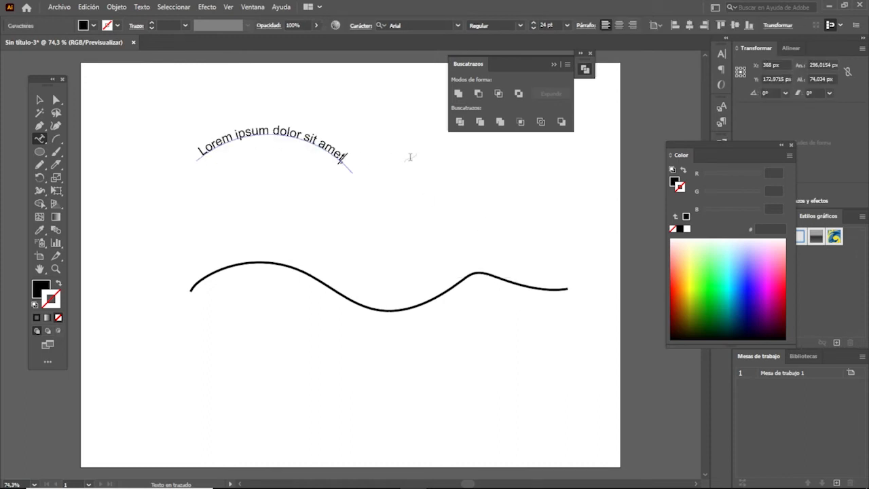
{"action": "key", "text": "BackSpace"}
{"action": "key", "text": "BackSpace"}
{"action": "key", "text": "BackSpace"}
{"action": "key", "text": "BackSpace"}
{"action": "key", "text": "BackSpace"}
{"action": "key", "text": "BackSpace"}
{"action": "key", "text": "BackSpace"}
{"action": "key", "text": "BackSpace"}
{"action": "key", "text": "BackSpace"}
{"action": "key", "text": "BackSpace"}
{"action": "key", "text": "BackSpace"}
{"action": "key", "text": "BackSpace"}
{"action": "key", "text": "BackSpace"}
{"action": "key", "text": "BackSpace"}
{"action": "key", "text": "BackSpace"}
{"action": "key", "text": "BackSpace"}
{"action": "key", "text": "BackSpace"}
{"action": "key", "text": "BackSpace"}
{"action": "key", "text": "BackSpace"}
{"action": "key", "text": "BackSpace"}
{"action": "key", "text": "BackSpace"}
{"action": "key", "text": "BackSpace"}
{"action": "key", "text": "BackSpace"}
{"action": "key", "text": "BackSpace"}
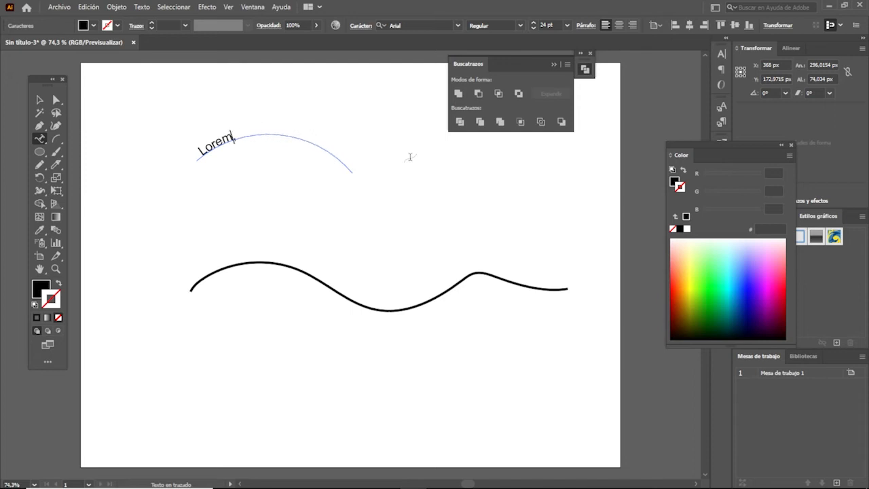
{"action": "type", "text": "hjkhfasldkjhfkjhasdkjhfjashdf"}
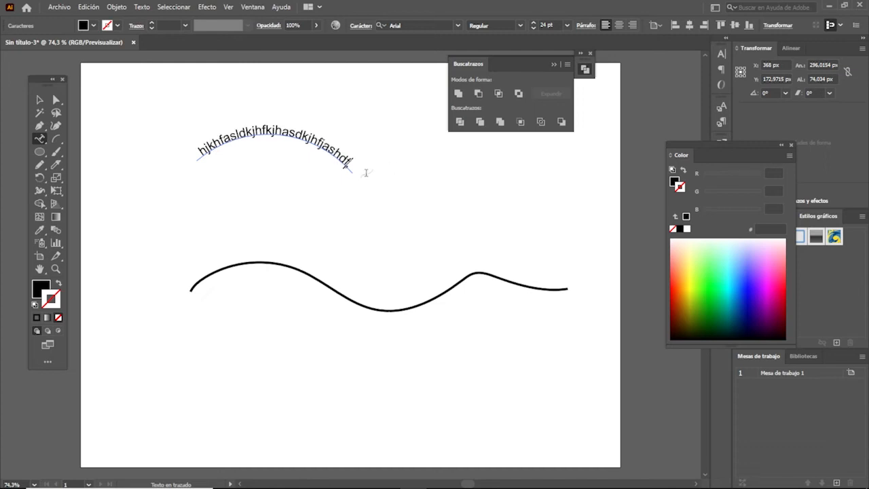
- Set the font of all the text on the arc to Eternity Now Regular
{"action": "left_click_drag", "start_coordinate": [352, 167], "coordinate": [195, 161]}
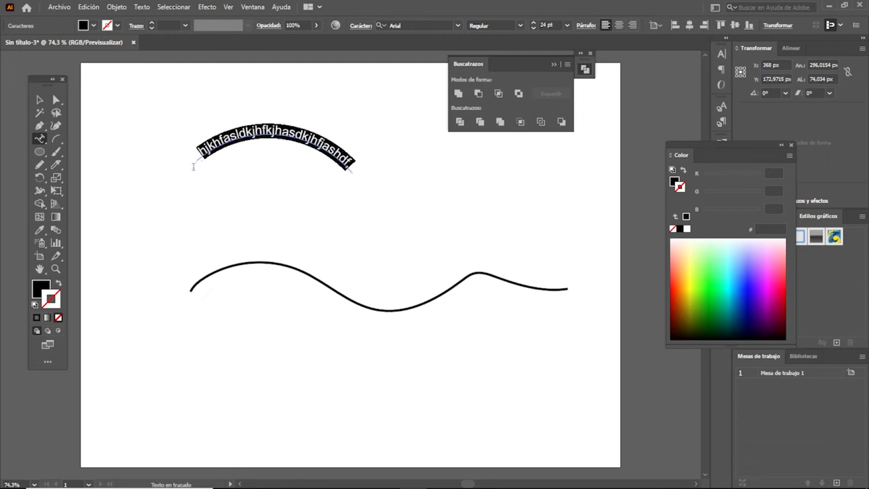
{"action": "left_click", "coordinate": [458, 25]}
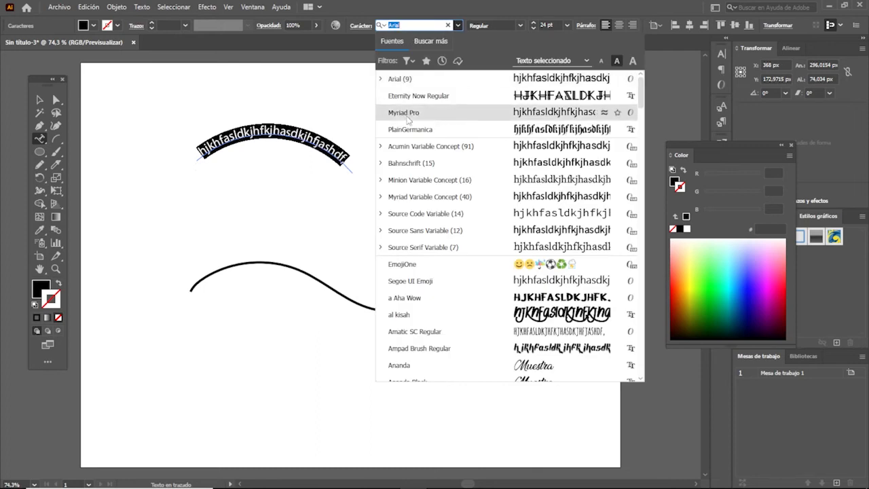
{"action": "left_click", "coordinate": [418, 96]}
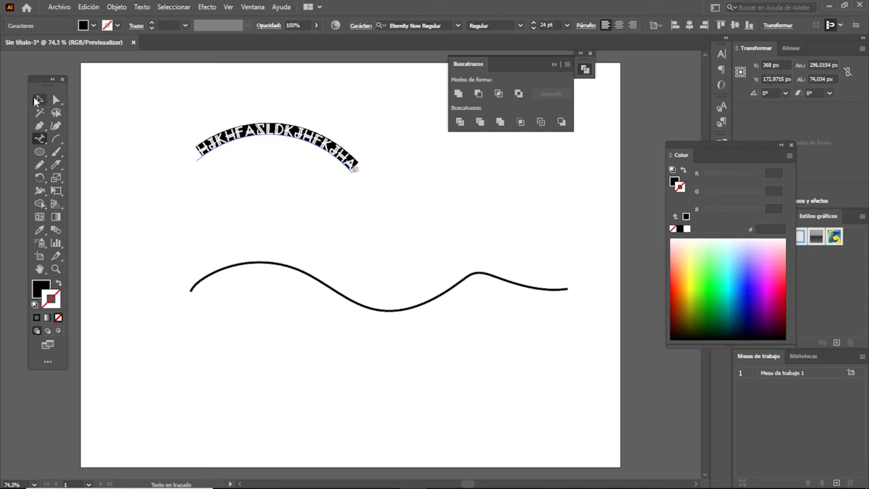
- Reduce the size of the arc text to 14 pt
{"action": "left_click", "coordinate": [534, 28]}
{"action": "left_click", "coordinate": [534, 28]}
{"action": "left_click", "coordinate": [534, 28]}
{"action": "left_click", "coordinate": [535, 28]}
{"action": "left_click", "coordinate": [535, 29]}
{"action": "left_click", "coordinate": [535, 29]}
{"action": "left_click", "coordinate": [534, 29]}
{"action": "left_click", "coordinate": [534, 28]}
{"action": "left_click", "coordinate": [535, 28]}
{"action": "left_click", "coordinate": [535, 28]}
{"action": "left_click", "coordinate": [535, 29]}
{"action": "left_click", "coordinate": [533, 23]}
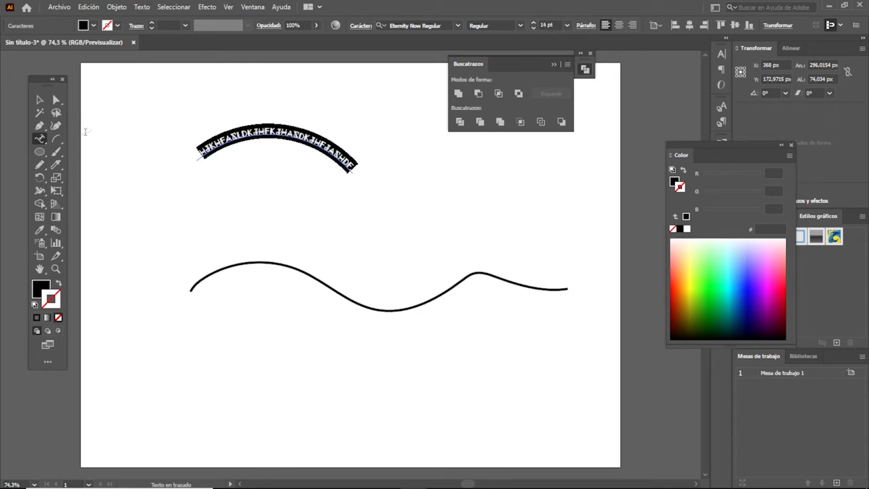
- Turn the wavy line into a text path filled with placeholder text using the Type on a Path tool
{"action": "left_click", "coordinate": [41, 138]}
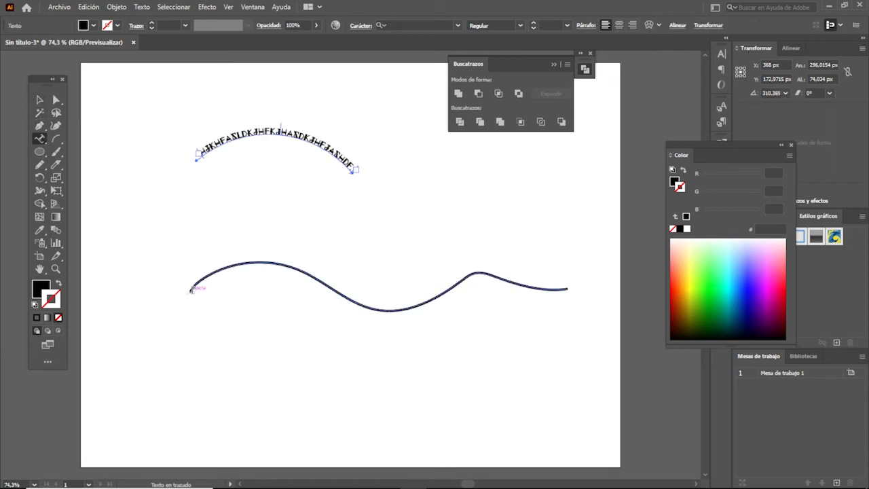
{"action": "left_click", "coordinate": [191, 292]}
{"action": "left_click", "coordinate": [39, 100]}
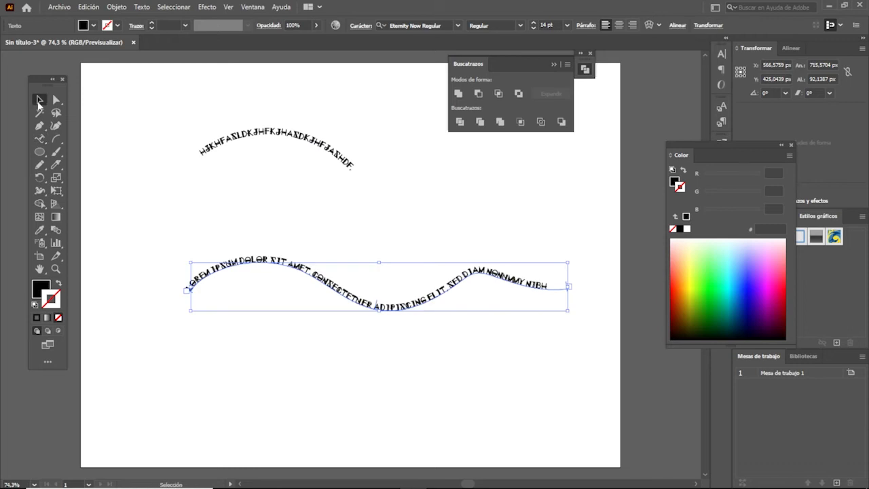
- Open the Type on a Path options for the wavy text and turn on the preview
{"action": "left_click", "coordinate": [39, 141]}
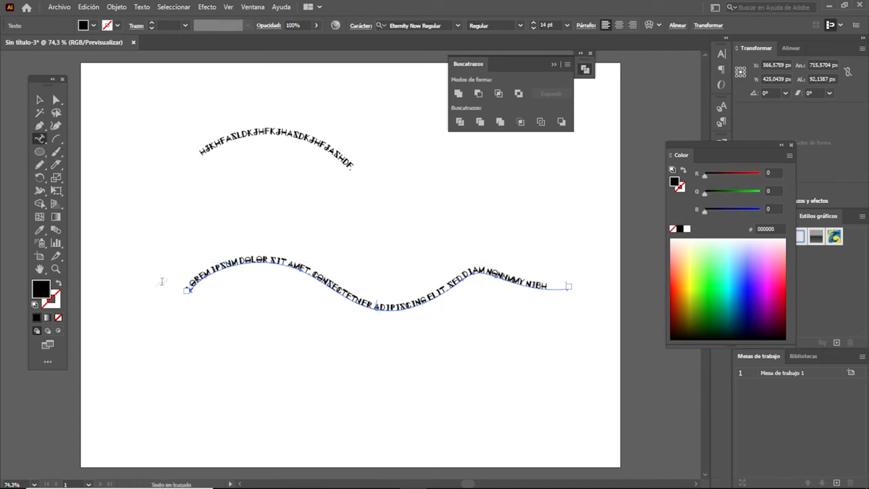
{"action": "mouse_move", "coordinate": [188, 290]}
{"action": "left_mouse_down"}
{"action": "mouse_move", "coordinate": [289, 272]}
{"action": "mouse_move", "coordinate": [577, 297]}
{"action": "left_mouse_up"}
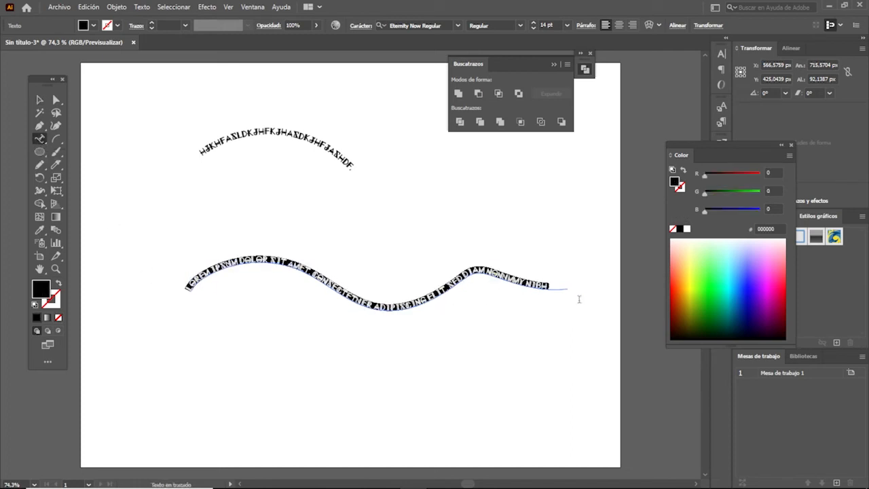
{"action": "double_click", "coordinate": [37, 136]}
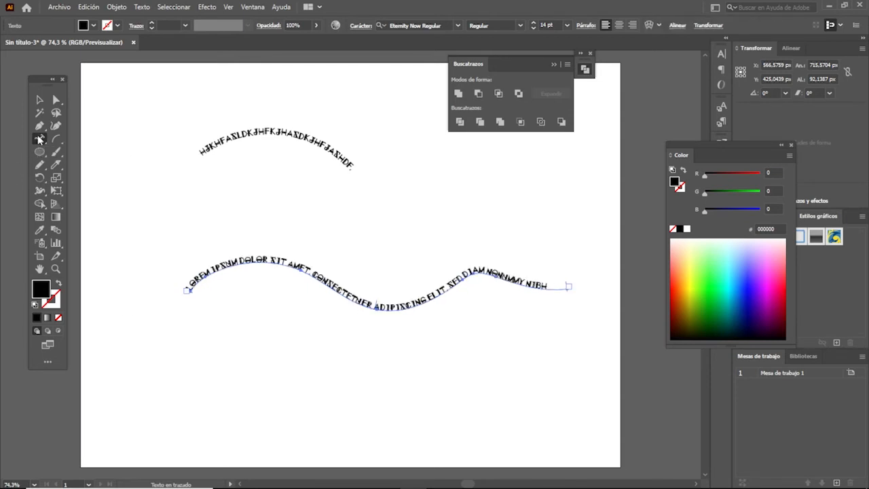
{"action": "left_click_drag", "start_coordinate": [450, 201], "coordinate": [481, 141]}
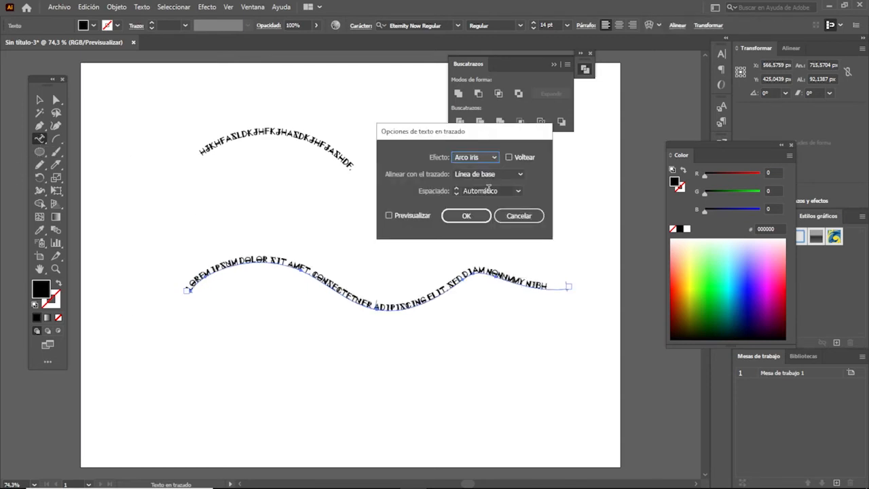
{"action": "left_click", "coordinate": [390, 215]}
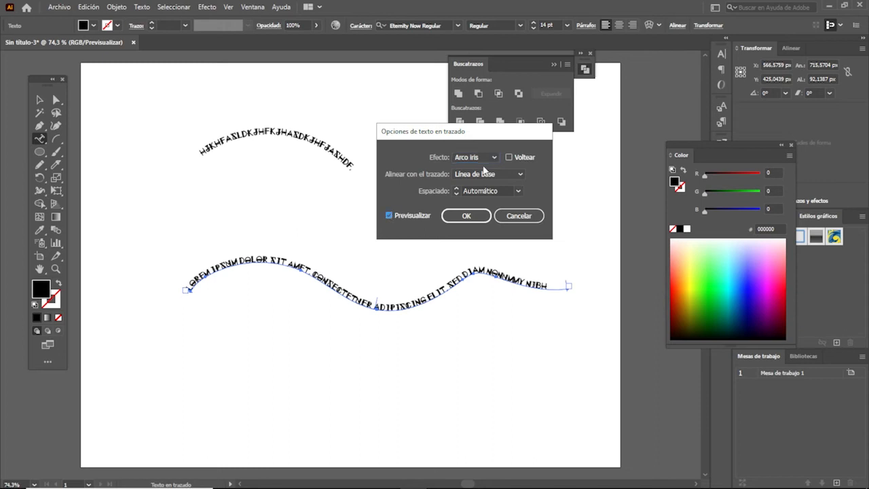
- Preview path effects such as Cinta 3D and Gravedad on the wavy text, returning to Arco iris
{"action": "left_click", "coordinate": [484, 158]}
{"action": "left_click", "coordinate": [481, 187]}
{"action": "left_click", "coordinate": [488, 159]}
{"action": "left_click", "coordinate": [480, 193]}
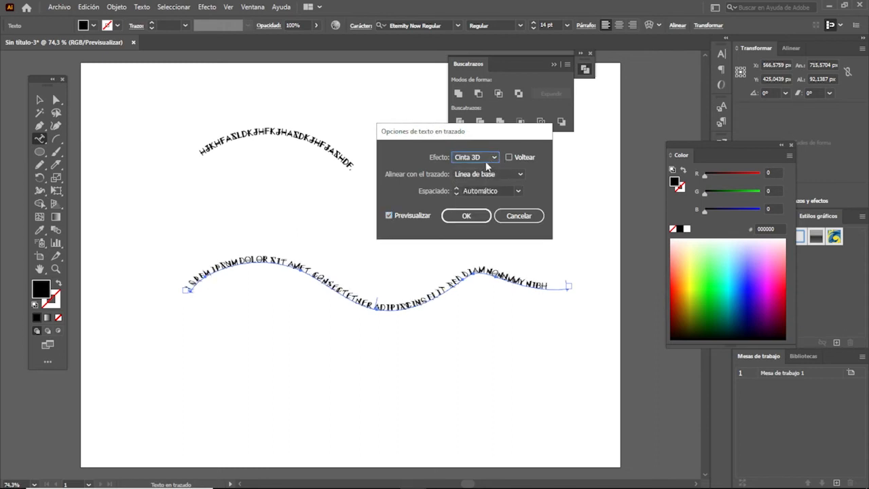
{"action": "left_click", "coordinate": [487, 166]}
{"action": "left_click", "coordinate": [478, 206]}
{"action": "left_click", "coordinate": [478, 158]}
{"action": "left_click", "coordinate": [475, 218]}
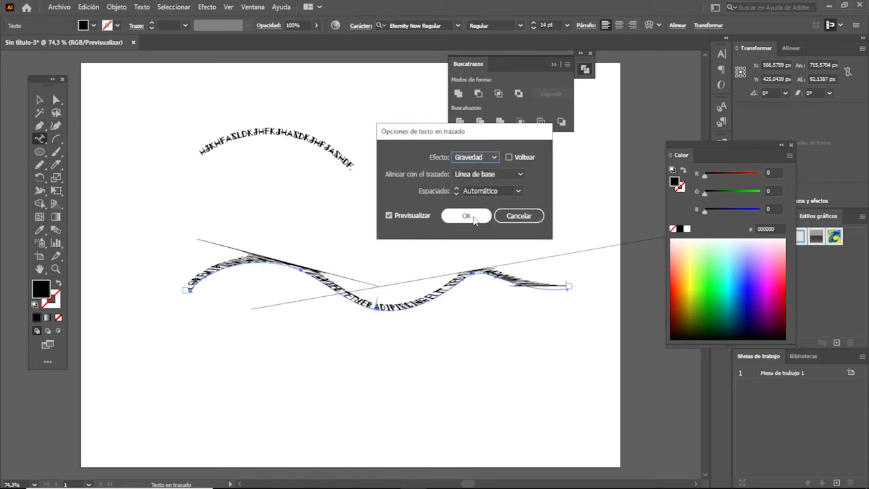
{"action": "left_click", "coordinate": [474, 163]}
{"action": "left_click", "coordinate": [475, 170]}
{"action": "left_click", "coordinate": [476, 156]}
{"action": "left_click", "coordinate": [476, 171]}
- Preview the Trazo ascendente, Trazo descendente and Centrar path alignments on the wavy text, returning to Línea de base
{"action": "left_click", "coordinate": [476, 174]}
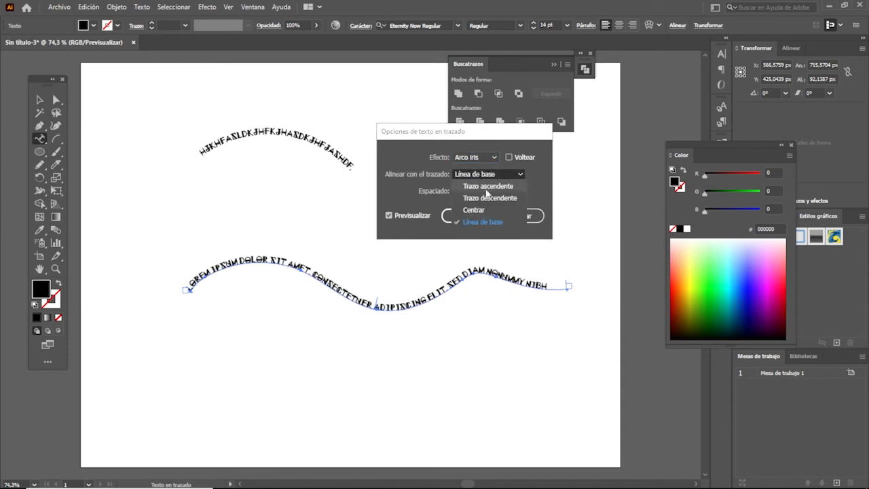
{"action": "left_click", "coordinate": [487, 188]}
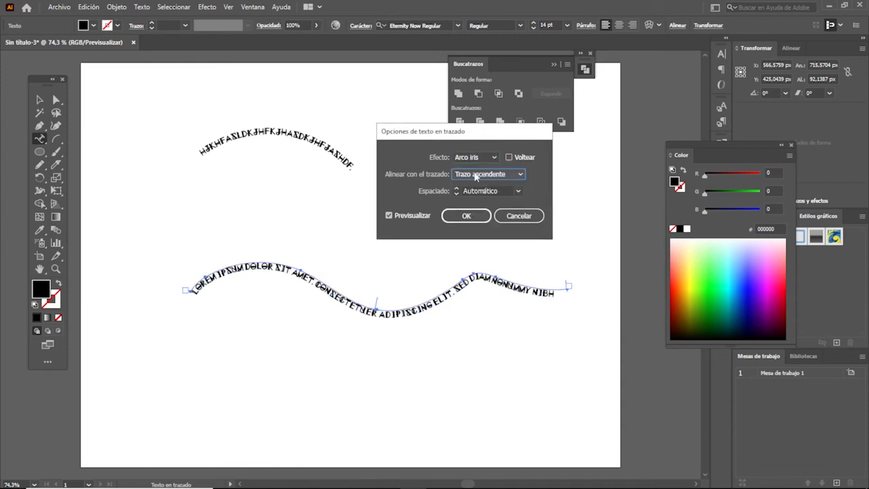
{"action": "left_click", "coordinate": [476, 176]}
{"action": "left_click", "coordinate": [480, 199]}
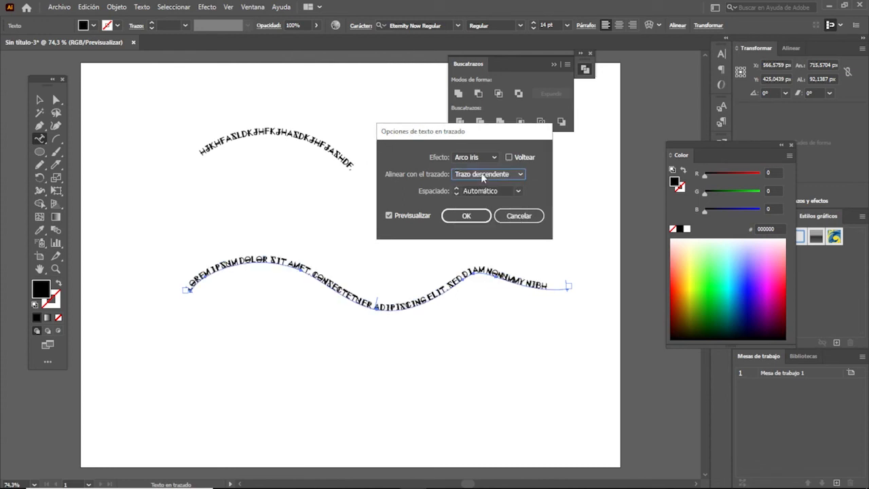
{"action": "left_click", "coordinate": [481, 174]}
{"action": "left_click", "coordinate": [483, 210]}
{"action": "left_click", "coordinate": [482, 175]}
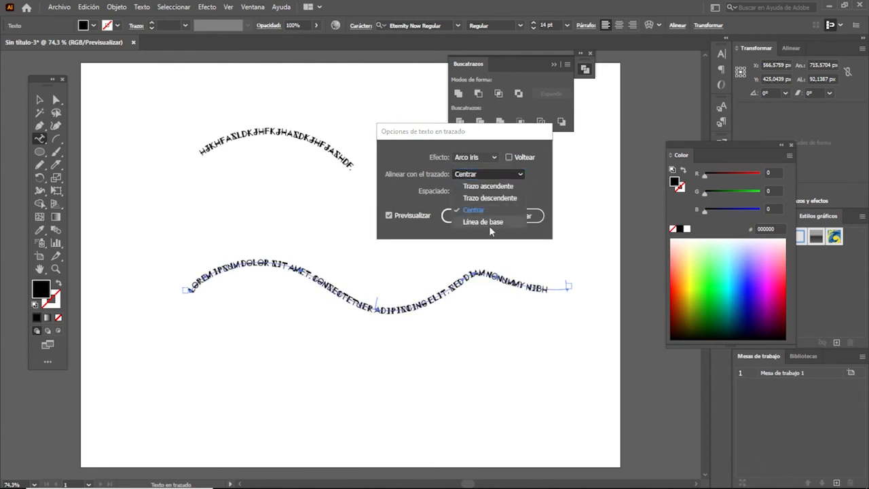
{"action": "left_click", "coordinate": [488, 222]}
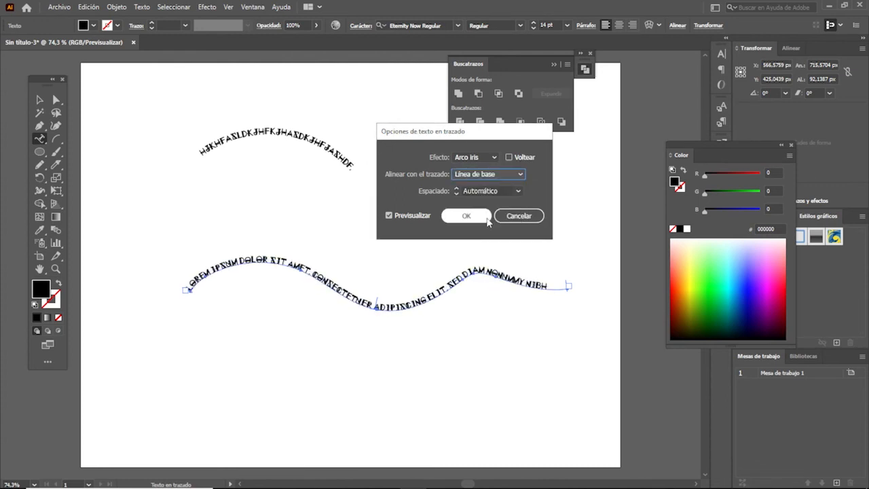
- Try a spacing of -800 pt on the wavy path text and reset it to 0
{"action": "left_click", "coordinate": [456, 194]}
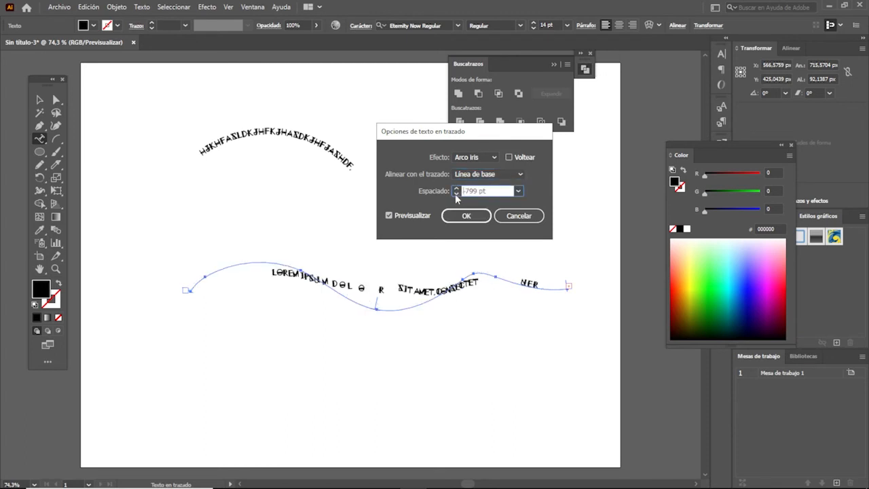
{"action": "left_click", "coordinate": [454, 194]}
{"action": "left_click", "coordinate": [518, 191]}
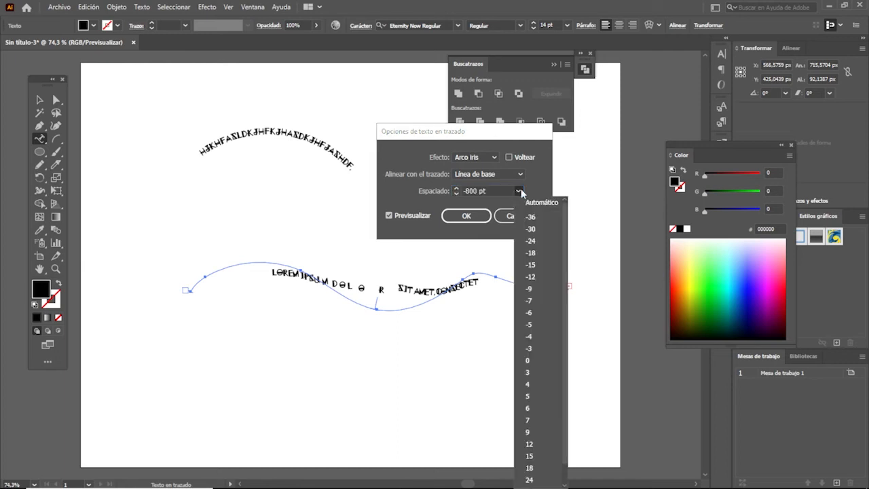
{"action": "left_click", "coordinate": [528, 360]}
- Try raising the wavy text's spacing to 12 pt and lowering it again, discarding all the path option changes
{"action": "left_click", "coordinate": [457, 188]}
{"action": "left_click", "coordinate": [456, 189]}
{"action": "left_click", "coordinate": [456, 189]}
{"action": "left_click", "coordinate": [456, 189]}
{"action": "left_click", "coordinate": [457, 189]}
{"action": "left_click", "coordinate": [456, 189]}
{"action": "left_click", "coordinate": [456, 189]}
{"action": "left_click", "coordinate": [456, 189]}
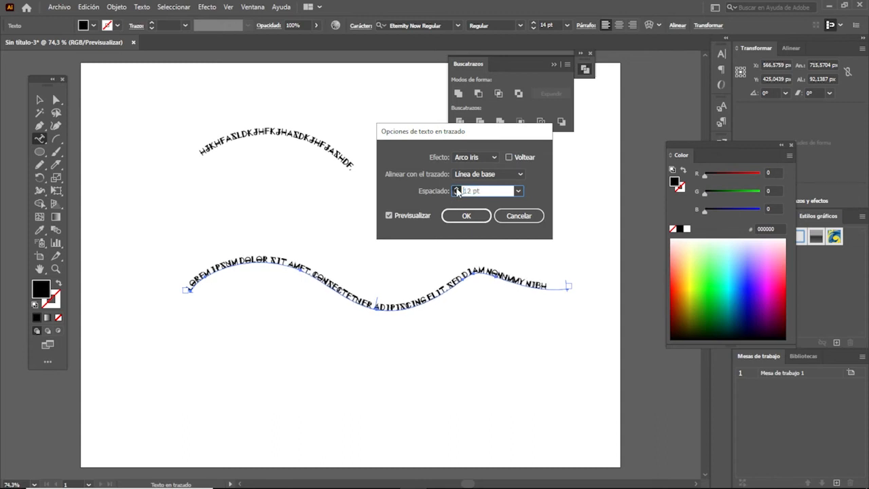
{"action": "left_click", "coordinate": [456, 194]}
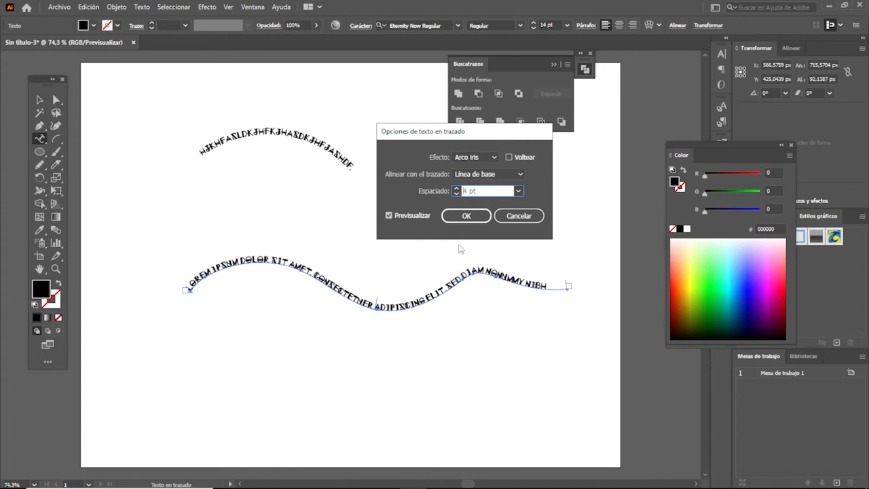
{"action": "left_click", "coordinate": [515, 218]}
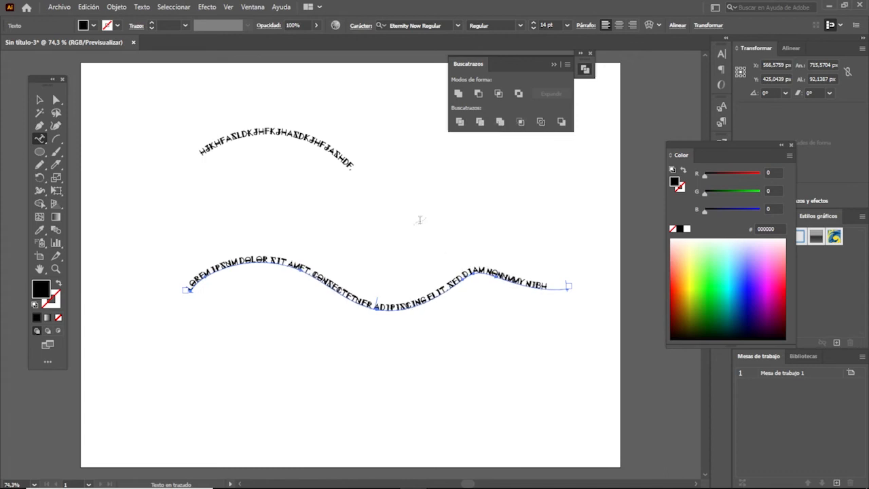
- Delete both the arc text and the wavy path text from the artboard
{"action": "left_click", "coordinate": [39, 100]}
{"action": "left_click_drag", "start_coordinate": [168, 148], "coordinate": [569, 384]}
{"action": "key", "text": "Delete"}
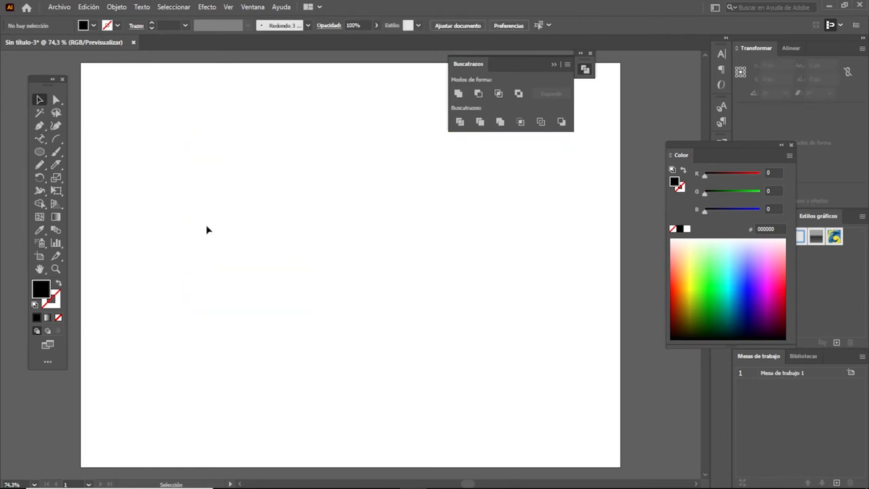
- Create vertical point text reading "DFGBHXBDFBGXDFBXDFBXDFGX" in the artboard's upper-left area with the Vertical Type tool
{"action": "left_click", "coordinate": [41, 143]}
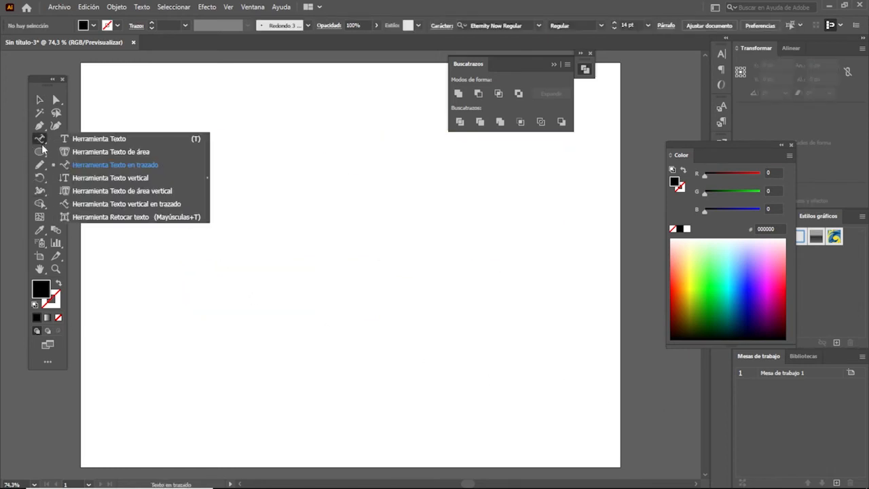
{"action": "left_click", "coordinate": [100, 179]}
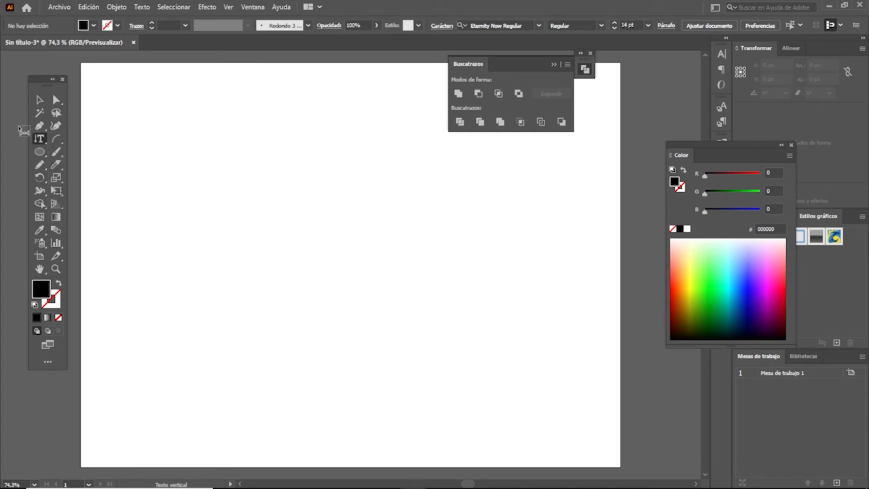
{"action": "left_click", "coordinate": [145, 121]}
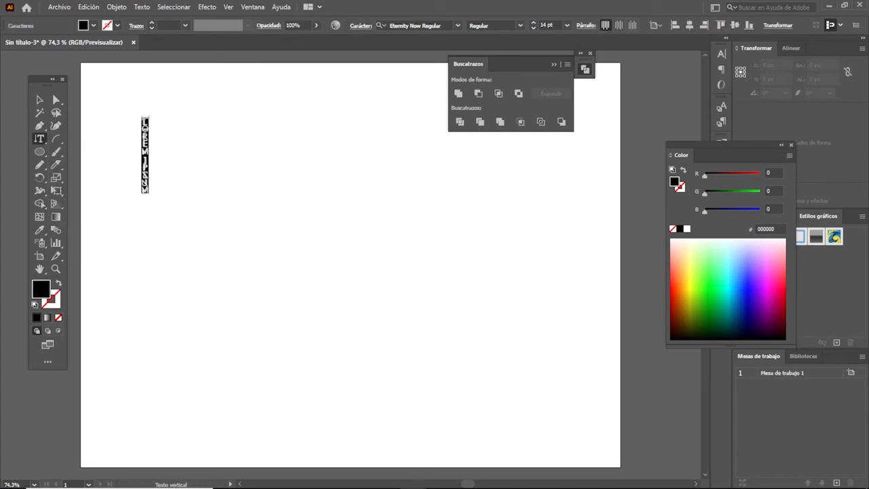
{"action": "type", "text": "DF"}
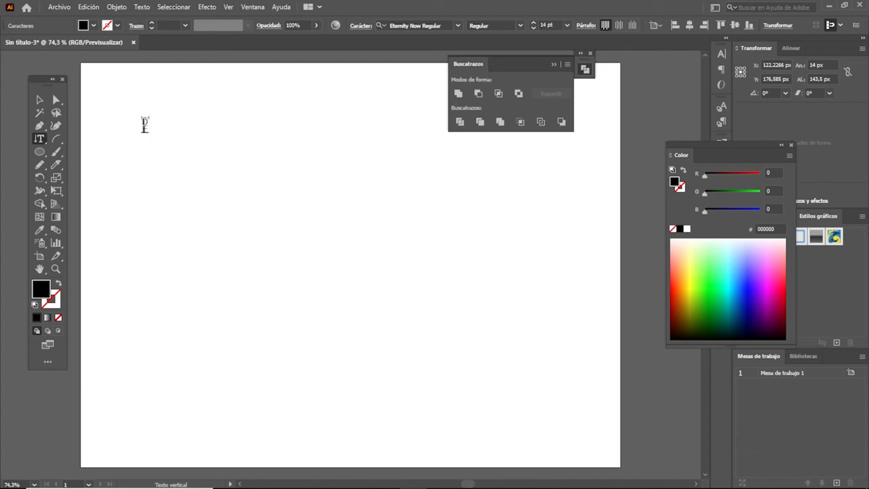
{"action": "type", "text": "GBHXBDFBGXDFBXDFBXDFGX"}
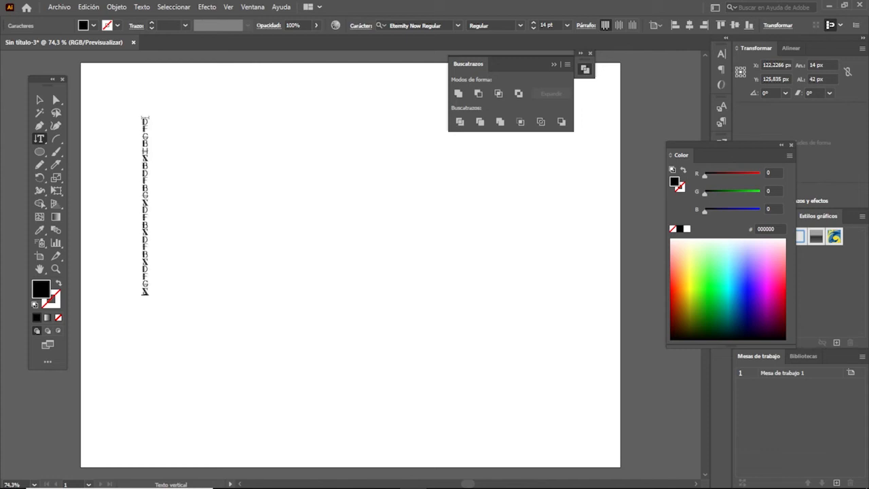
- Add three more columns to the vertical text: "DXGFXDFG", "DFXGXDFGAXDFGXDFG" and "XDFGXDFGXDFGXDFGXDFGXDFG"
{"action": "key", "text": "Return"}
{"action": "type", "text": "DXGFXDFG"}
{"action": "key", "text": "Return"}
{"action": "type", "text": "DFXGXDF"}
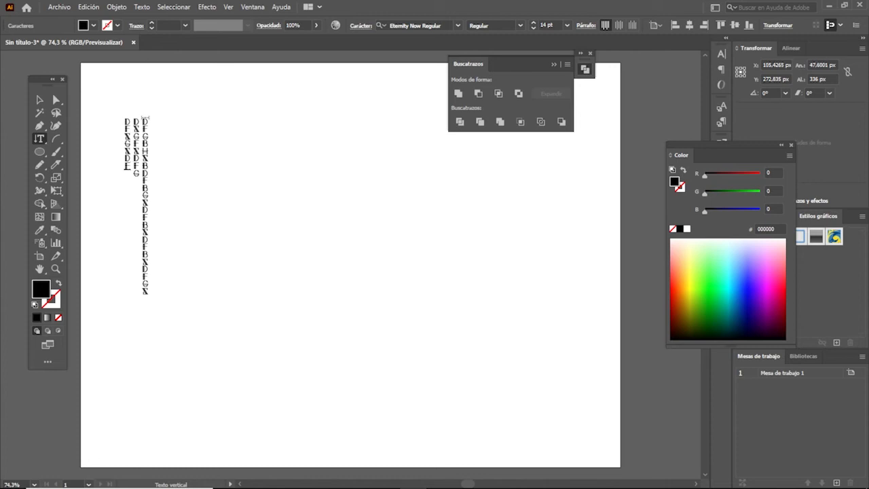
{"action": "type", "text": "GAXDFGXDFG"}
{"action": "key", "text": "Return"}
{"action": "type", "text": "XDFGXDFGXDFGXD"}
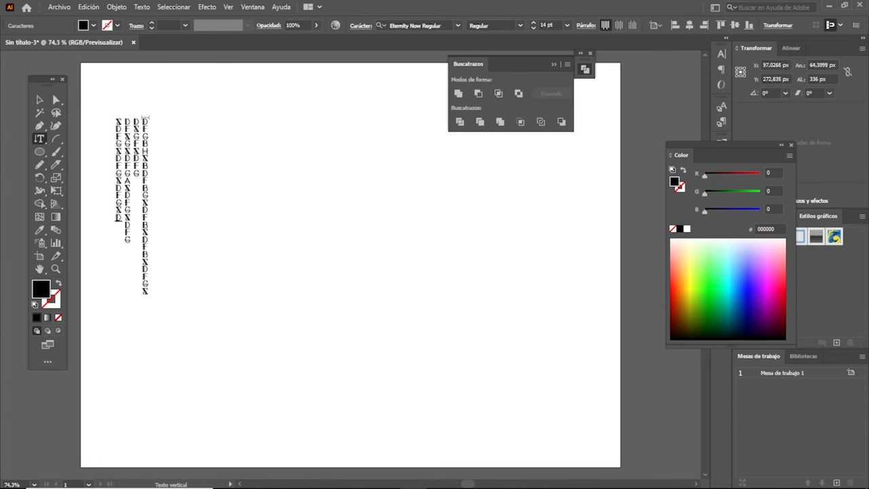
{"action": "type", "text": "FGXDFGXDFG"}
- Add four further columns to the vertical text: "DFGXDFGXDFG", "XDFGXDFGAXDFG", "XDFGXDFGXDFGXDFG" and "DFGXDFGXDFGADFGXDFGX"
{"action": "key", "text": "Return"}
{"action": "type", "text": "DFGXDFGXDFG"}
{"action": "key", "text": "Return"}
{"action": "type", "text": "XDFG"}
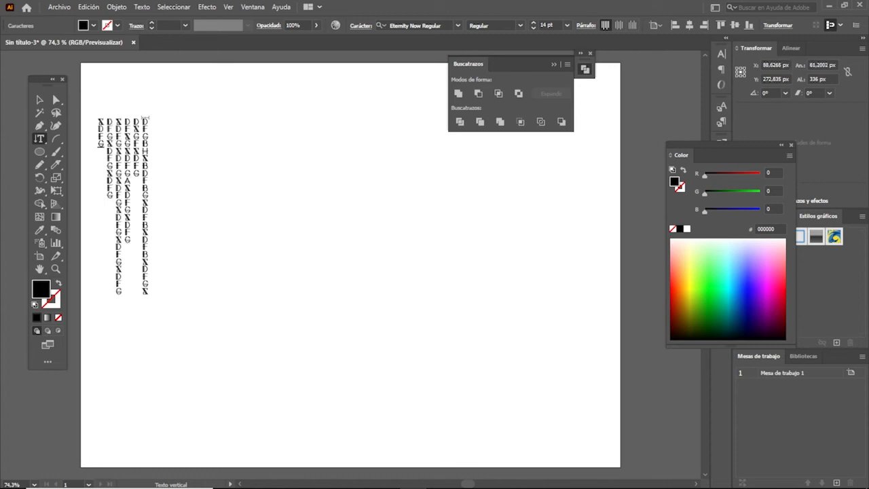
{"action": "type", "text": "XDFGAXDFG"}
{"action": "key", "text": "Return"}
{"action": "type", "text": "XDFGXDFGXDFGXDFG"}
{"action": "key", "text": "Return"}
{"action": "type", "text": "DFGXDFG"}
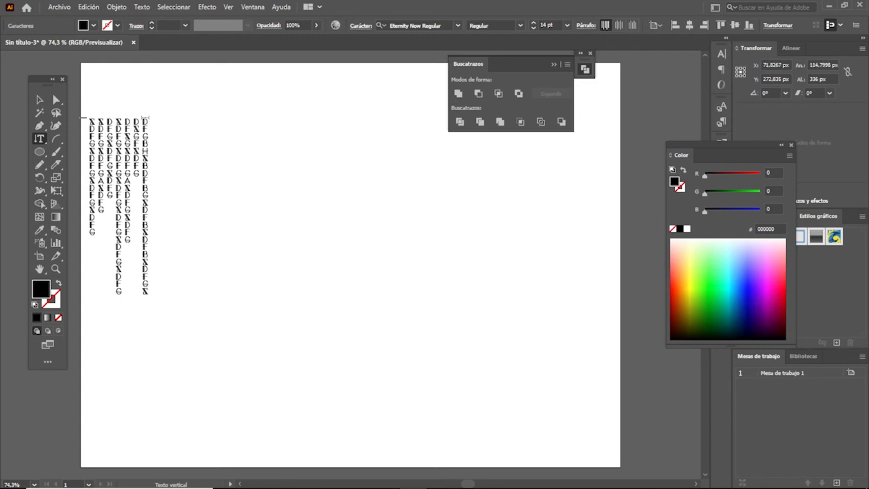
{"action": "type", "text": "XDFGADFGXDFGX"}
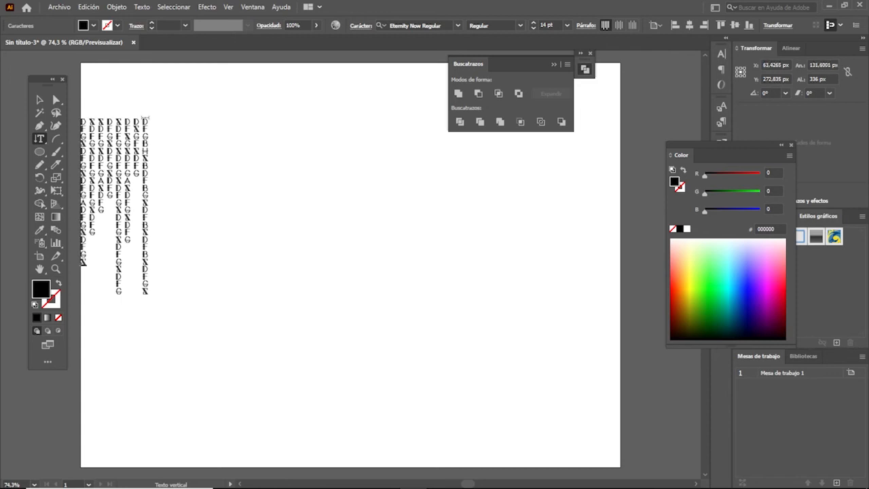
- Move the vertical text block up and inward on the artboard, to about X 230 px, Y 212 px
{"action": "left_click", "coordinate": [38, 98]}
{"action": "left_click_drag", "start_coordinate": [139, 157], "coordinate": [223, 124]}
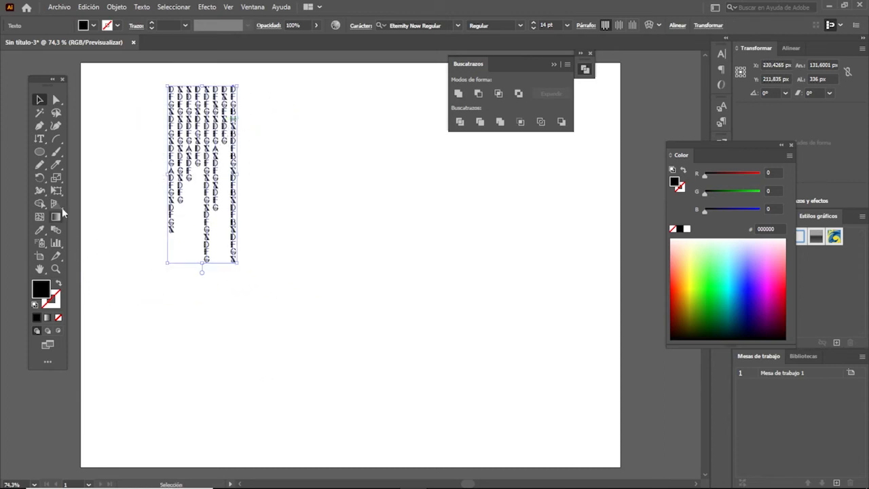
- Draw an ellipse about 419 × 380 px beside the vertical text and fill it with vertical area placeholder text
{"action": "left_click_drag", "start_coordinate": [41, 154], "coordinate": [122, 178]}
{"action": "left_click_drag", "start_coordinate": [309, 124], "coordinate": [528, 325]}
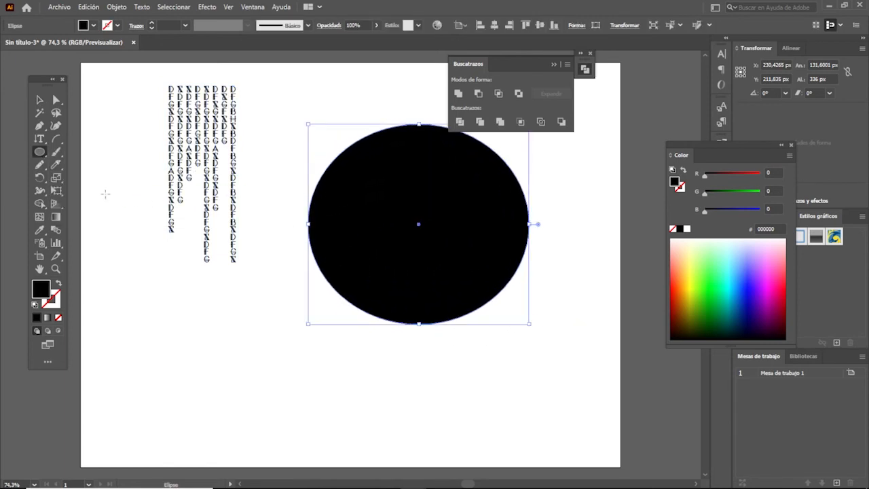
{"action": "left_click_drag", "start_coordinate": [40, 140], "coordinate": [91, 198]}
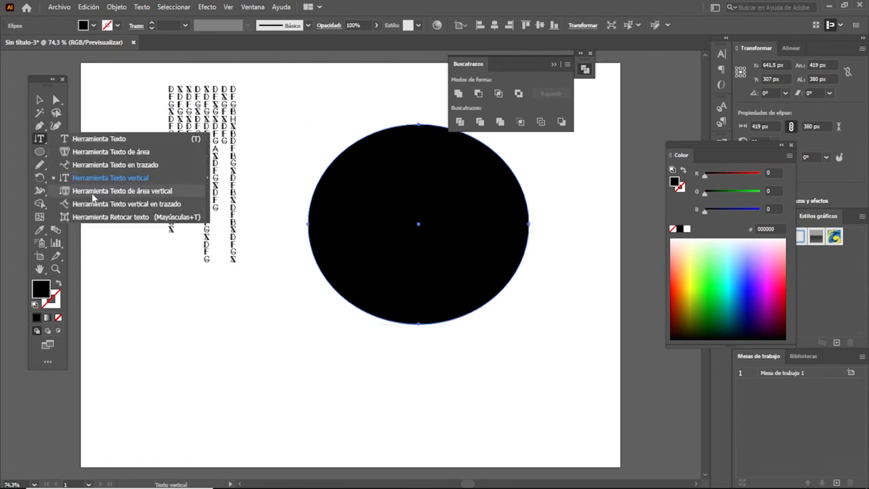
{"action": "left_click_drag", "start_coordinate": [162, 199], "coordinate": [163, 199]}
{"action": "left_click", "coordinate": [402, 128]}
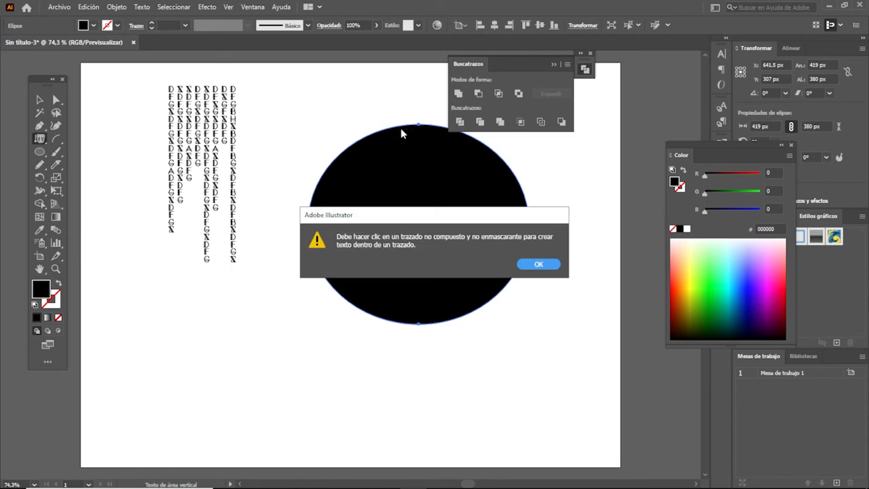
{"action": "left_click", "coordinate": [546, 265]}
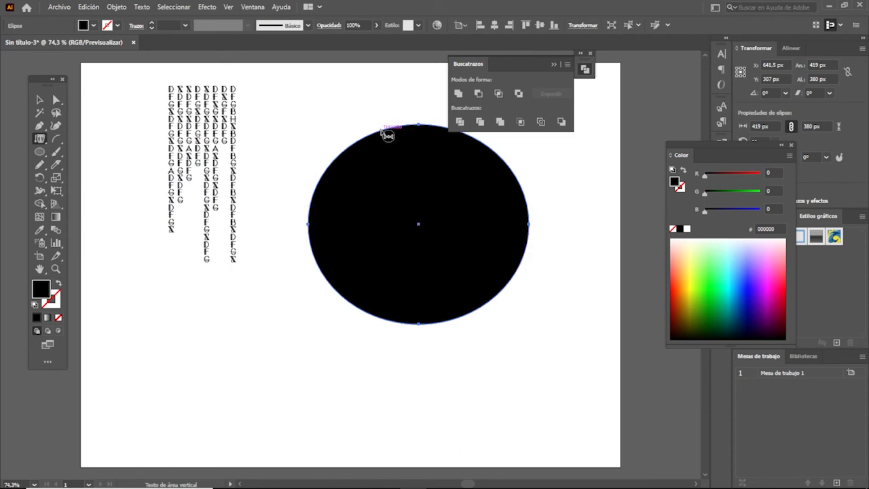
{"action": "left_click", "coordinate": [387, 135]}
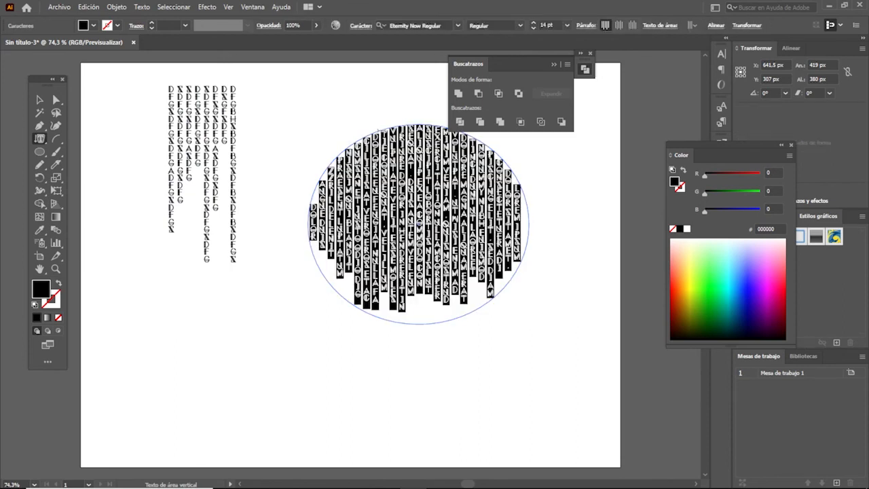
- Move the text-filled ellipse closer to the vertical text, to about X 547.5 px, Y 235 px, and deselect it
{"action": "left_click", "coordinate": [40, 99]}
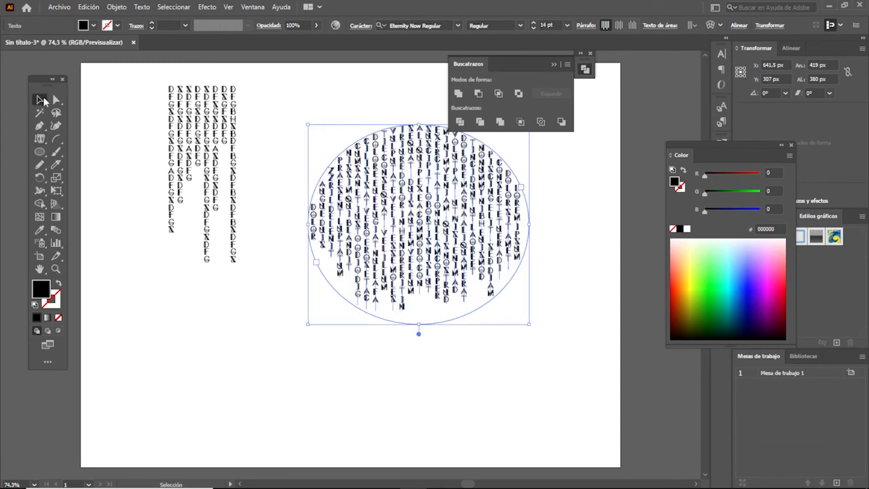
{"action": "left_click_drag", "start_coordinate": [438, 130], "coordinate": [389, 93]}
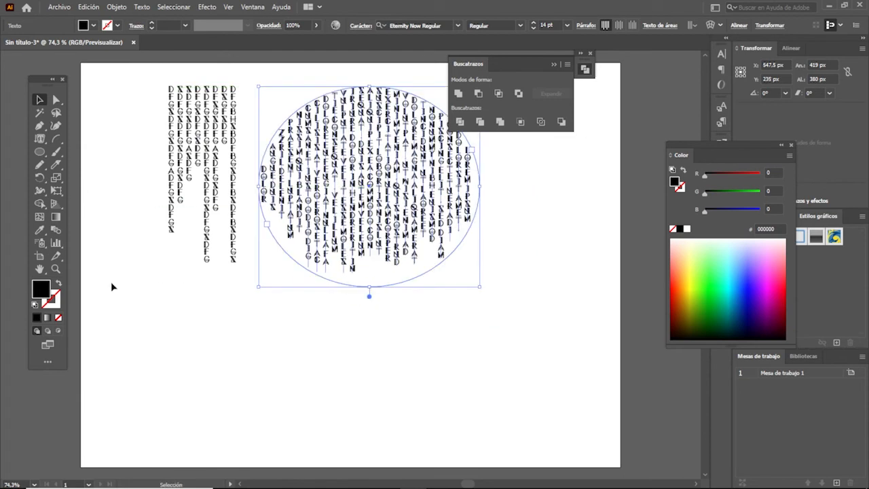
{"action": "left_click", "coordinate": [38, 100]}
{"action": "left_click", "coordinate": [177, 301]}
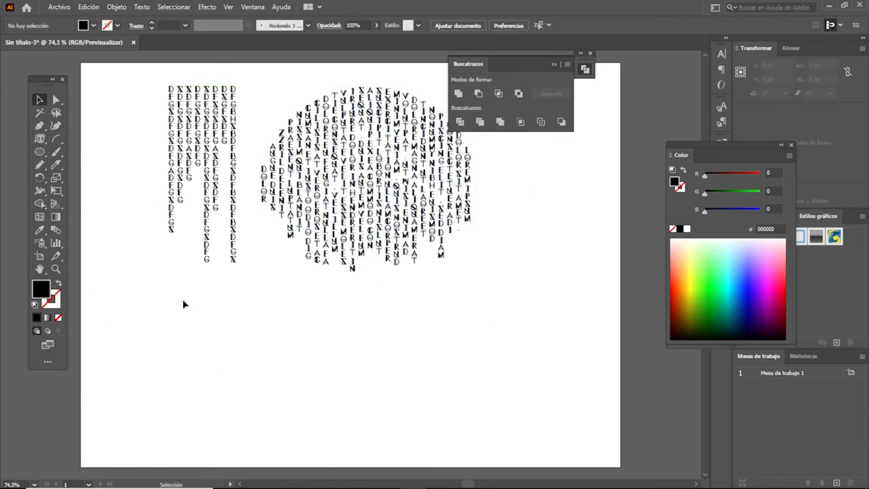
- Draw a wavy open path about 659 px wide and 113 px high across the artboard's lower area with the Pencil tool
{"action": "left_click_drag", "start_coordinate": [41, 141], "coordinate": [109, 208]}
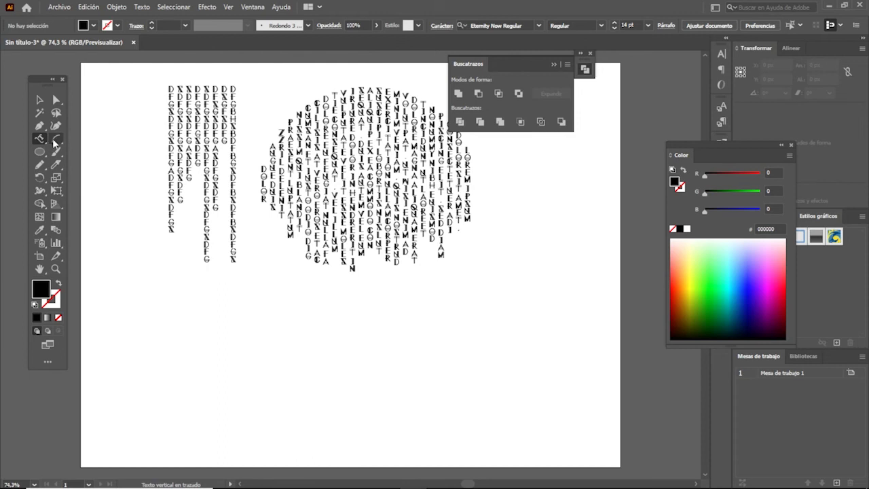
{"action": "left_click", "coordinate": [39, 165]}
{"action": "mouse_move", "coordinate": [193, 339]}
{"action": "left_mouse_down"}
{"action": "mouse_move", "coordinate": [317, 396]}
{"action": "mouse_move", "coordinate": [468, 357]}
{"action": "mouse_move", "coordinate": [519, 375]}
{"action": "left_mouse_up"}
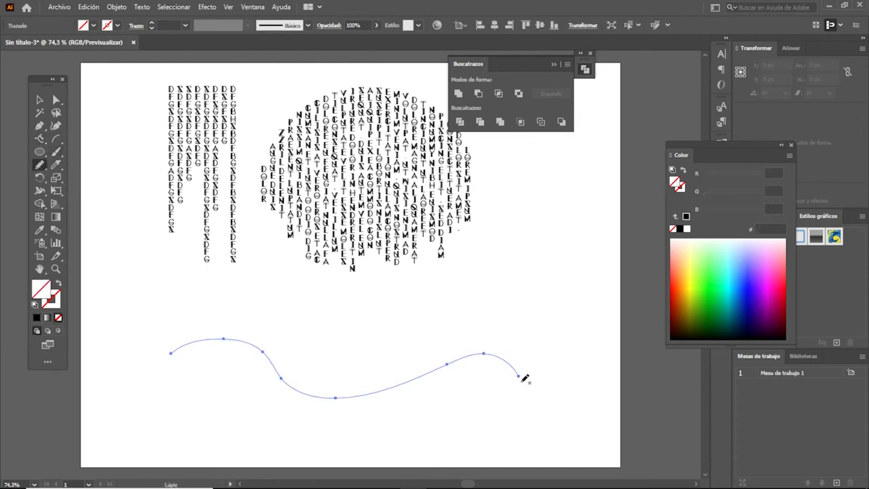
- Give the wavy path a black stroke (000000) with a weight of 2 pt
{"action": "double_click", "coordinate": [59, 304]}
{"action": "left_click_drag", "start_coordinate": [330, 273], "coordinate": [329, 303]}
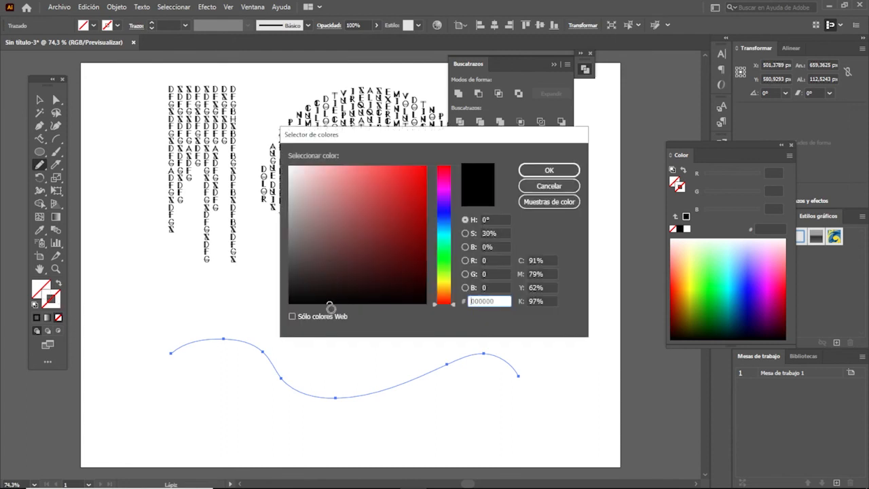
{"action": "left_click", "coordinate": [567, 185]}
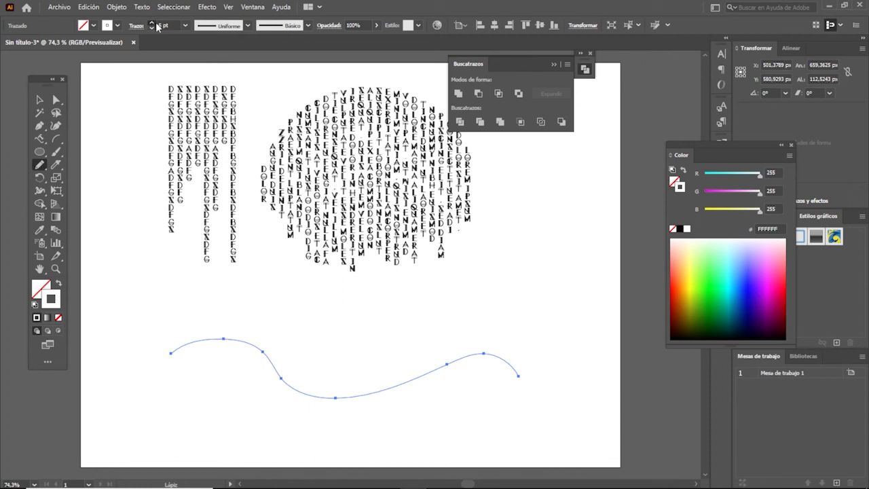
{"action": "double_click", "coordinate": [57, 304]}
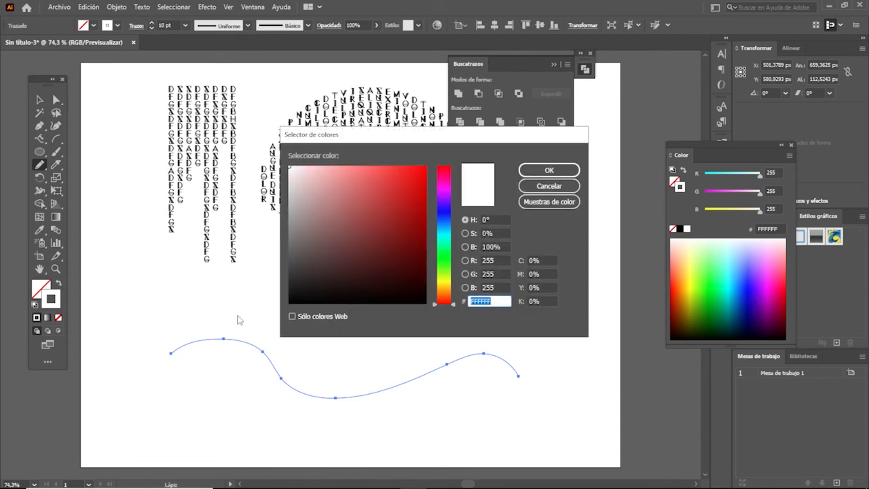
{"action": "left_click", "coordinate": [326, 304]}
{"action": "left_click", "coordinate": [548, 171]}
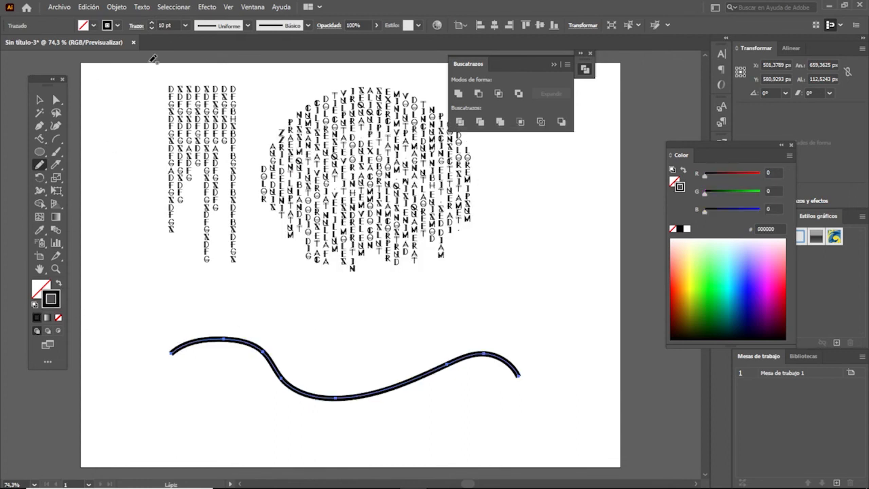
{"action": "left_click", "coordinate": [152, 27]}
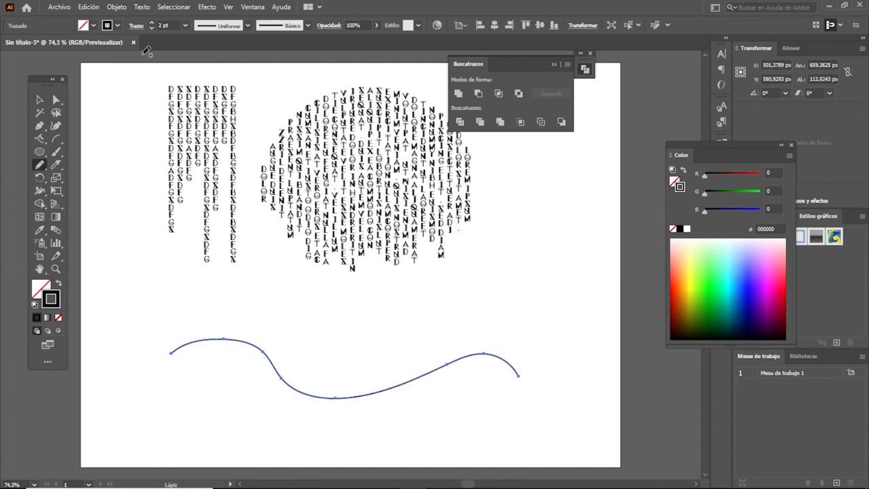
- Run vertical placeholder text along the wavy path from its start point with the Vertical Type on a Path tool
{"action": "left_click", "coordinate": [39, 167]}
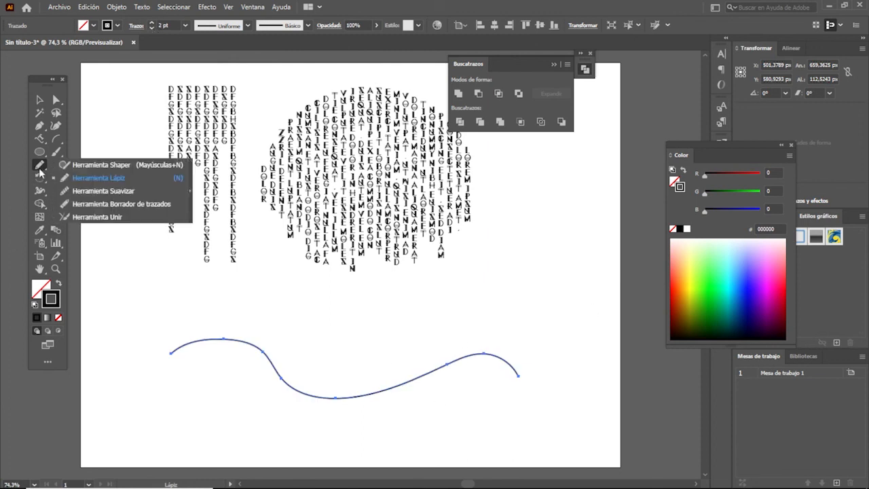
{"action": "left_click", "coordinate": [44, 138]}
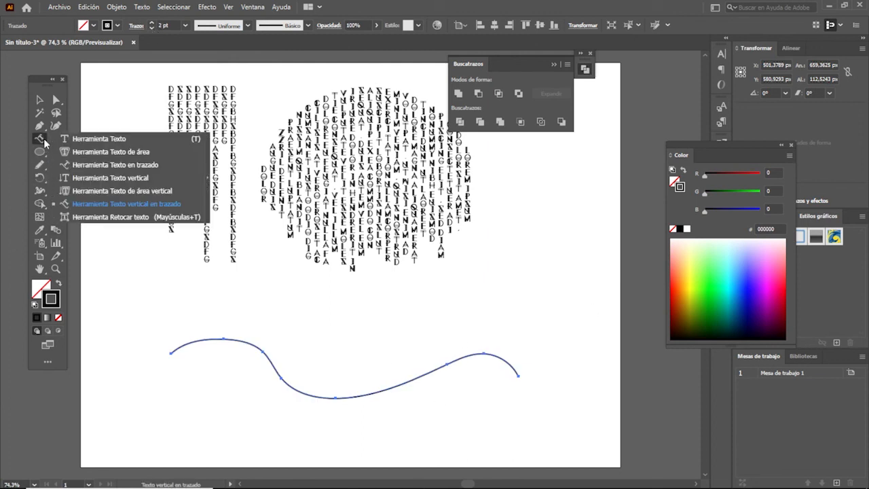
{"action": "left_click", "coordinate": [129, 204]}
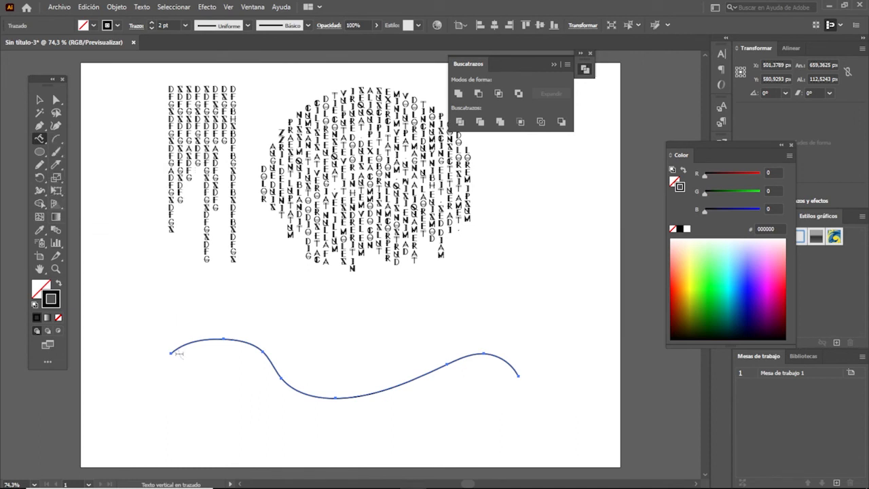
{"action": "left_click", "coordinate": [174, 349]}
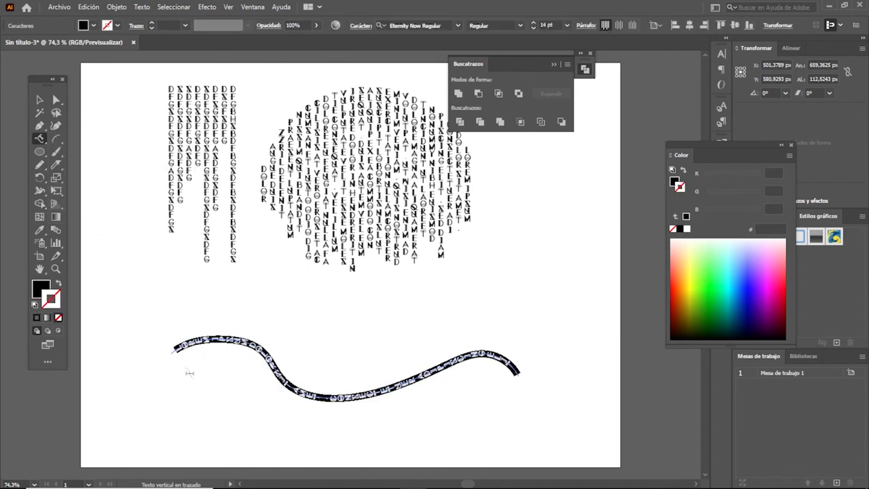
- Delete the vertical text block, the text-filled ellipse and the path text from the artboard
{"action": "left_click", "coordinate": [40, 99]}
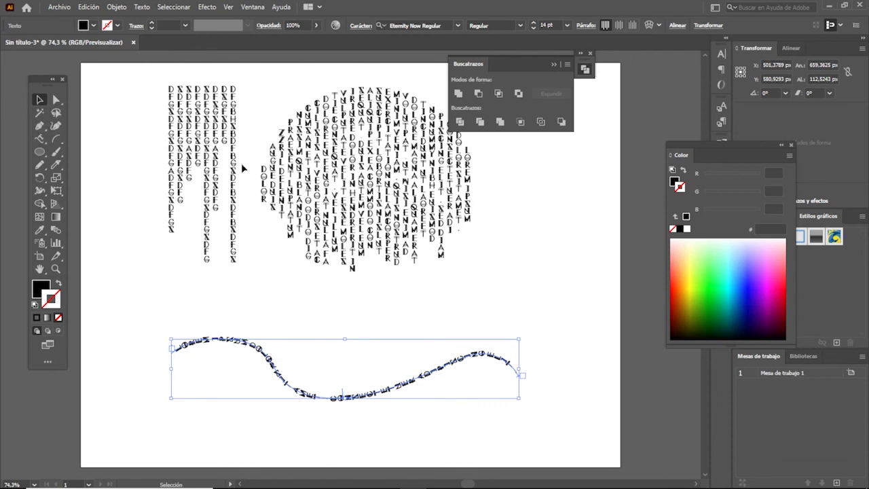
{"action": "left_click_drag", "start_coordinate": [142, 124], "coordinate": [536, 389]}
{"action": "key", "text": "Delete"}
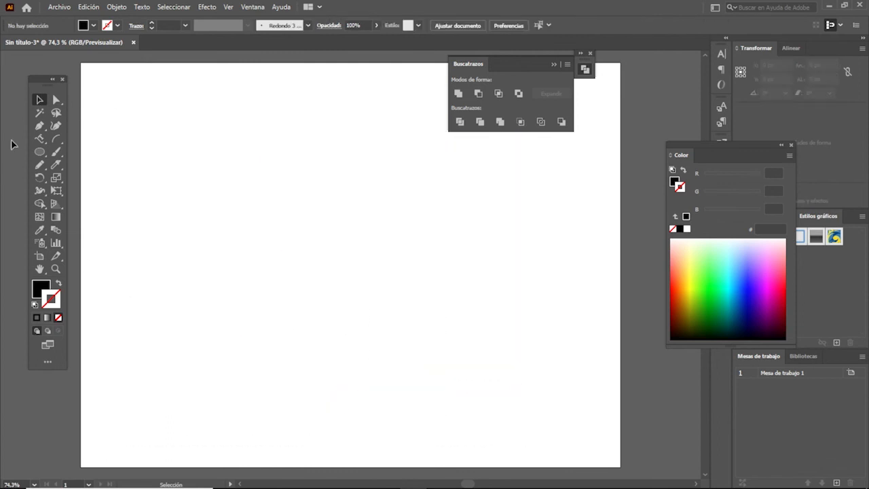
- Create horizontal point text reading "TEXTO" with the Type tool, replacing the placeholder text
{"action": "left_click_drag", "start_coordinate": [40, 138], "coordinate": [73, 140]}
{"action": "left_click", "coordinate": [100, 139]}
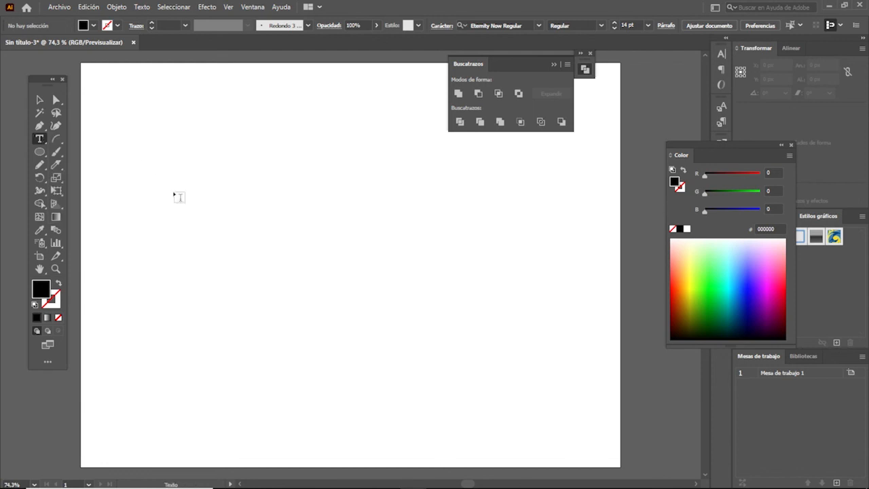
{"action": "left_click", "coordinate": [220, 241]}
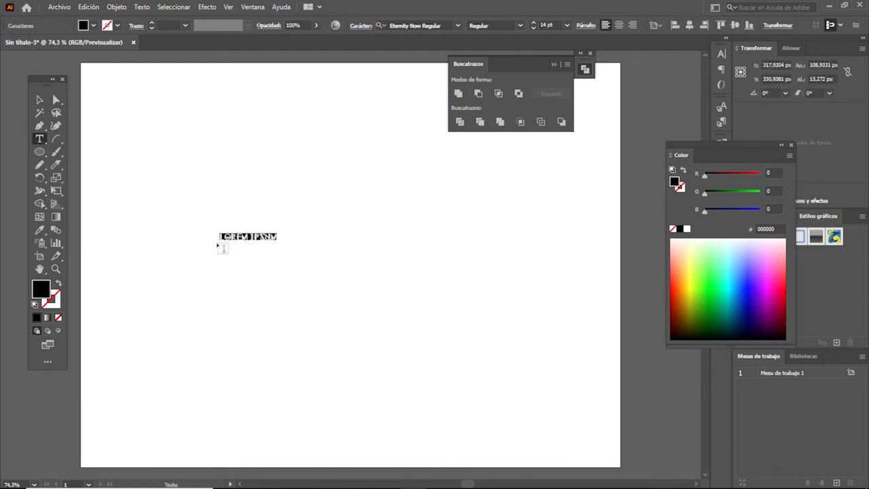
{"action": "key", "text": "BackSpace"}
{"action": "type", "text": "TEXTO"}
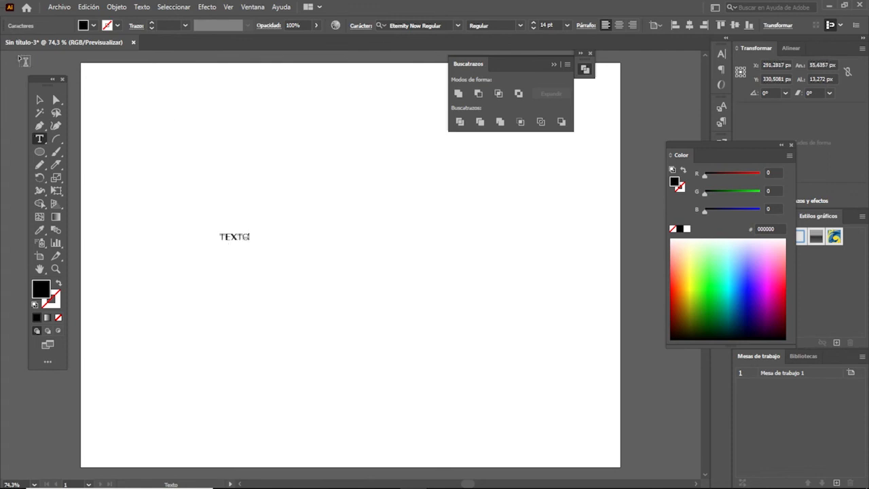
- Enlarge the word "TEXTO" to about 632 × 151 px and place it at about X 504 px, Y 278 px
{"action": "left_click", "coordinate": [41, 100]}
{"action": "left_click_drag", "start_coordinate": [253, 233], "coordinate": [564, 153]}
{"action": "left_click_drag", "start_coordinate": [456, 191], "coordinate": [405, 202]}
- Widen, slightly tilt and enlarge the first T with the Touch Type tool, and move the E in under its crossbar
{"action": "left_click", "coordinate": [39, 140]}
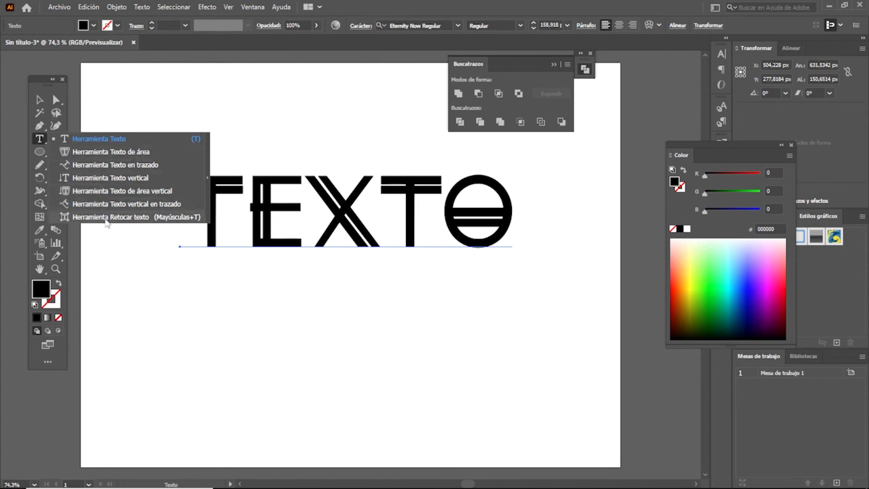
{"action": "left_click", "coordinate": [106, 223]}
{"action": "left_click", "coordinate": [222, 188]}
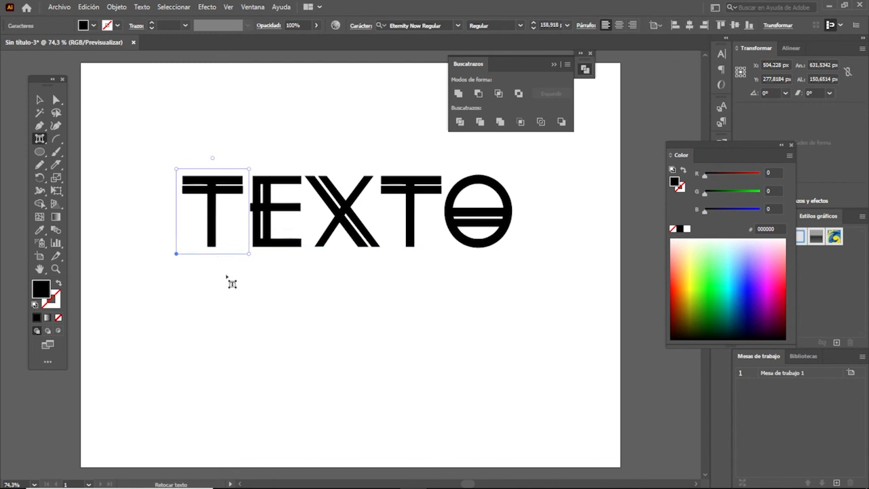
{"action": "left_click_drag", "start_coordinate": [247, 255], "coordinate": [306, 257]}
{"action": "mouse_move", "coordinate": [239, 158]}
{"action": "left_mouse_down"}
{"action": "mouse_move", "coordinate": [199, 161]}
{"action": "mouse_move", "coordinate": [312, 148]}
{"action": "mouse_move", "coordinate": [239, 141]}
{"action": "mouse_move", "coordinate": [255, 146]}
{"action": "mouse_move", "coordinate": [239, 155]}
{"action": "left_mouse_up"}
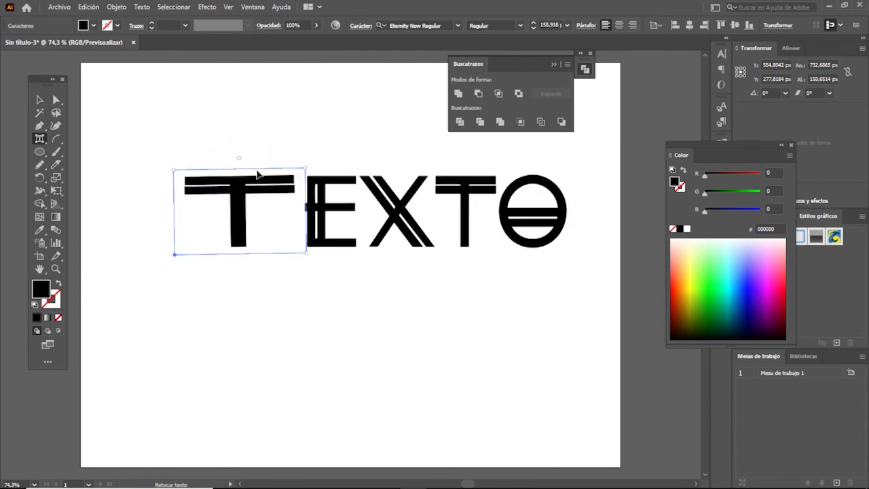
{"action": "left_click_drag", "start_coordinate": [304, 172], "coordinate": [378, 122]}
{"action": "left_click_drag", "start_coordinate": [379, 225], "coordinate": [299, 228]}
- Enlarge the second T above the neighbouring letters and move it closer to the X, collapsing the Pathfinder panel that covers it
{"action": "left_click", "coordinate": [455, 189]}
{"action": "left_click_drag", "start_coordinate": [491, 168], "coordinate": [584, 132]}
{"action": "left_click_drag", "start_coordinate": [475, 190], "coordinate": [443, 169]}
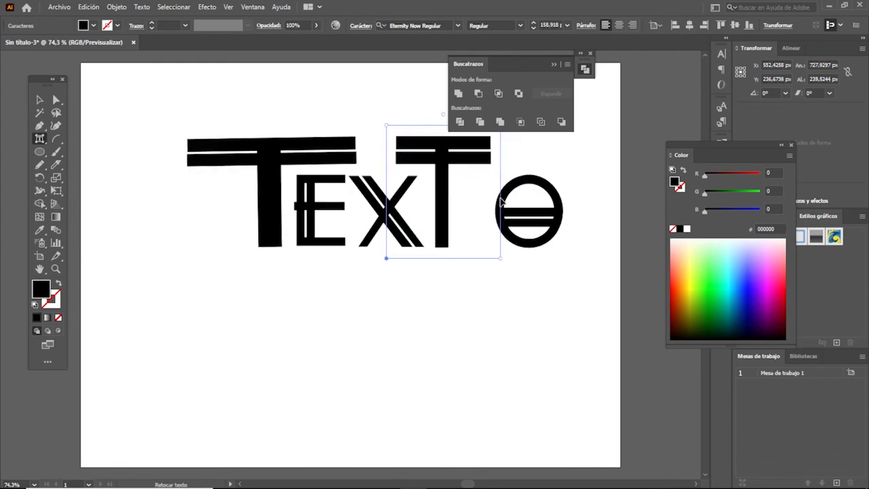
{"action": "left_click_drag", "start_coordinate": [461, 218], "coordinate": [442, 217]}
{"action": "left_click", "coordinate": [554, 64]}
{"action": "mouse_move", "coordinate": [498, 125]}
{"action": "left_mouse_down"}
{"action": "mouse_move", "coordinate": [561, 117]}
{"action": "mouse_move", "coordinate": [500, 123]}
{"action": "left_mouse_up"}
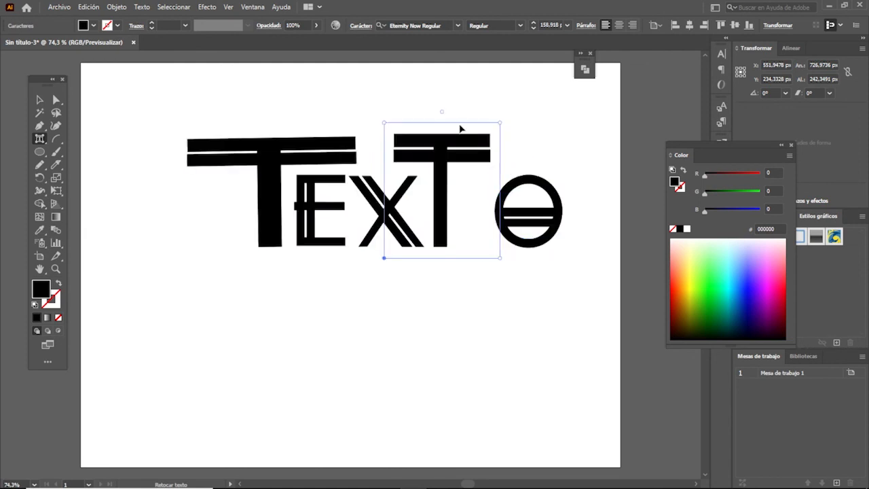
- Rotate the second T 90° clockwise and shrink it to roughly the height of the neighbouring X and O
{"action": "left_click_drag", "start_coordinate": [441, 111], "coordinate": [510, 198]}
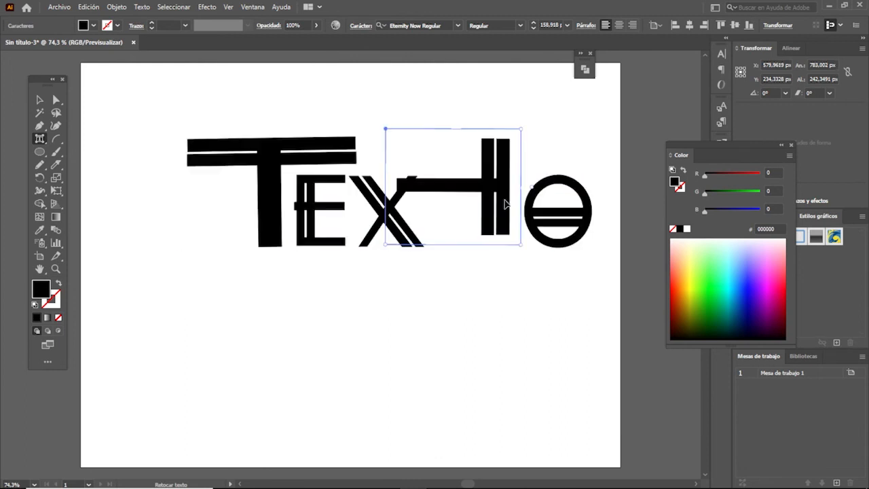
{"action": "left_click_drag", "start_coordinate": [522, 245], "coordinate": [484, 218]}
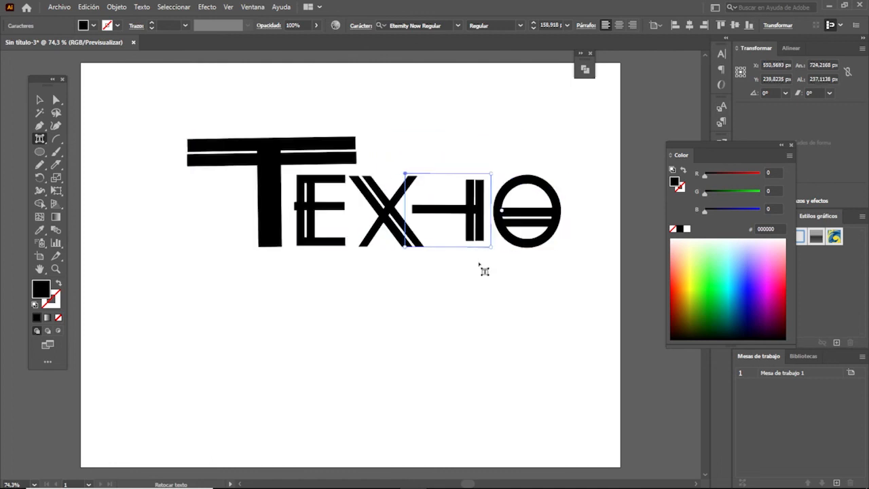
{"action": "left_click", "coordinate": [54, 101]}
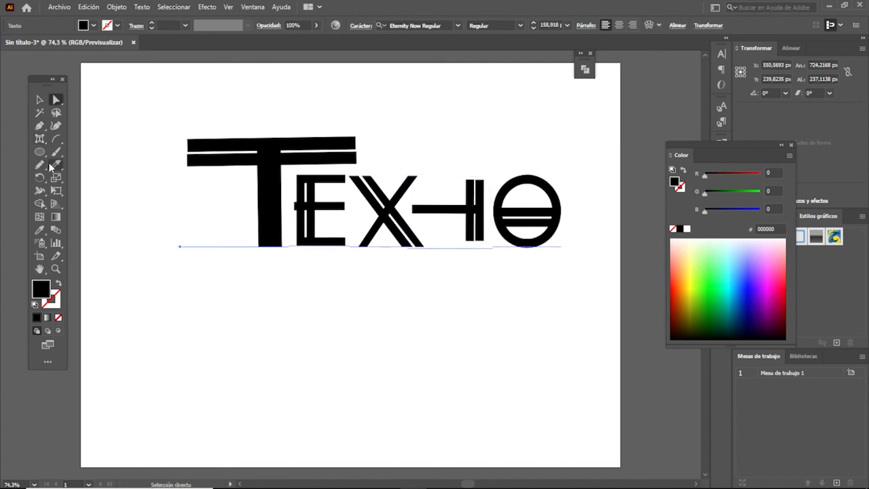
- Fill only the first T with green 00AD66 by picking it out with the Touch Type tool
{"action": "left_click", "coordinate": [38, 140]}
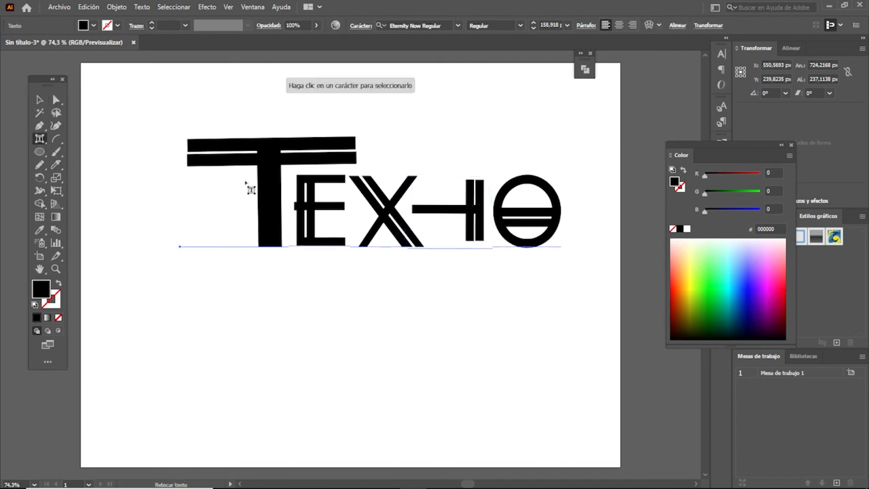
{"action": "left_click", "coordinate": [262, 165]}
{"action": "left_click", "coordinate": [724, 300]}
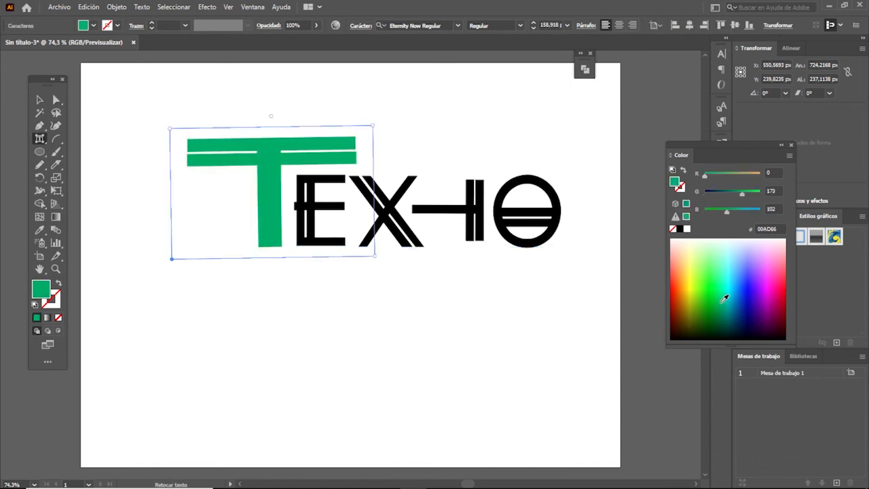
{"action": "left_click", "coordinate": [474, 233]}
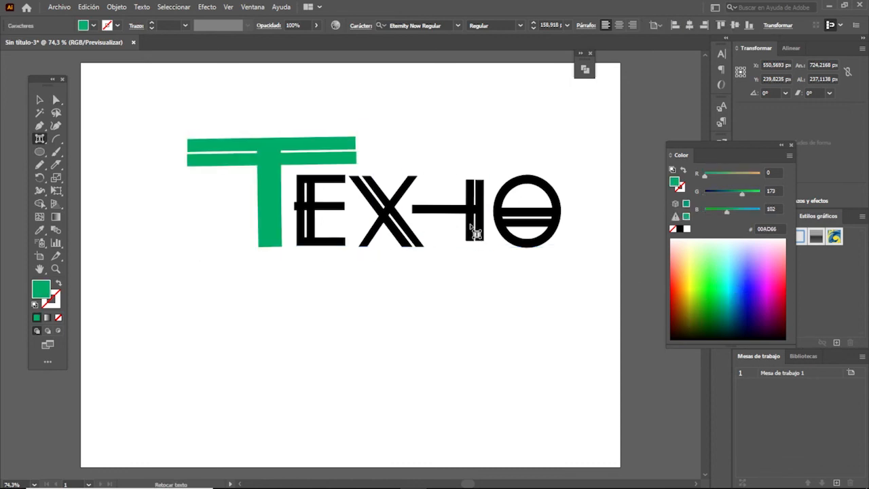
- Enlarge the X proportionally with the Touch Type tool until its top reaches the height of the green T's crossbar
{"action": "left_click", "coordinate": [388, 228]}
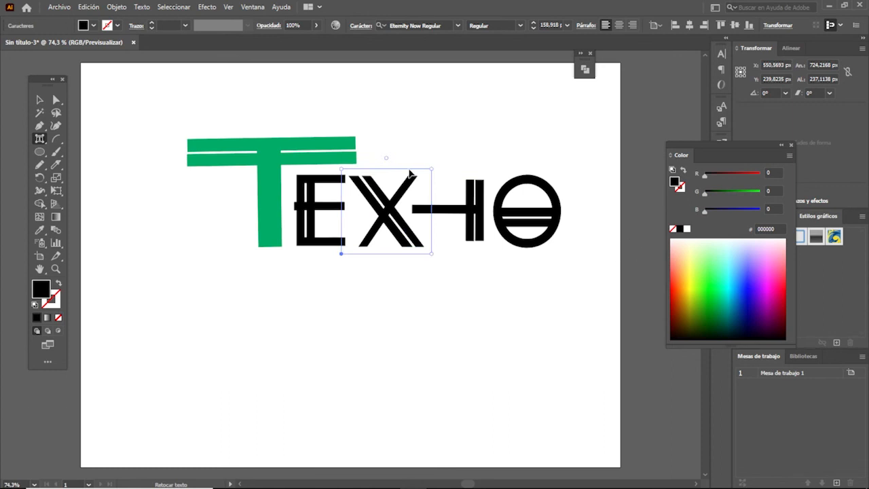
{"action": "left_click_drag", "start_coordinate": [436, 168], "coordinate": [550, 130]}
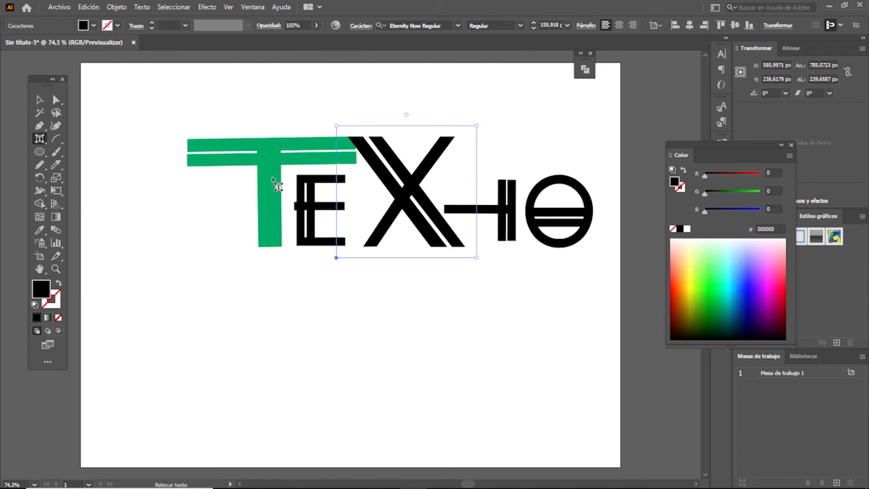
- Try to apply the green of the first T to the X with the Eyedropper, and undo the attempt
{"action": "left_click", "coordinate": [39, 230]}
{"action": "left_click", "coordinate": [278, 160]}
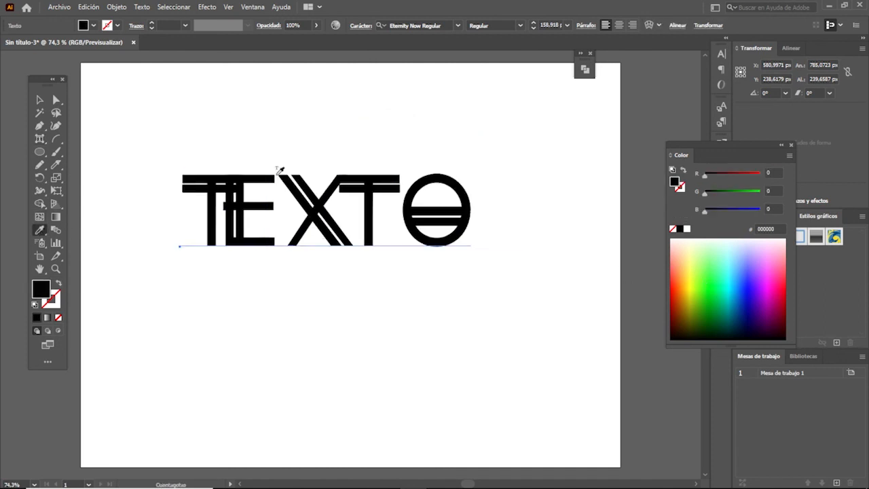
{"action": "key", "text": "ctrl+z"}
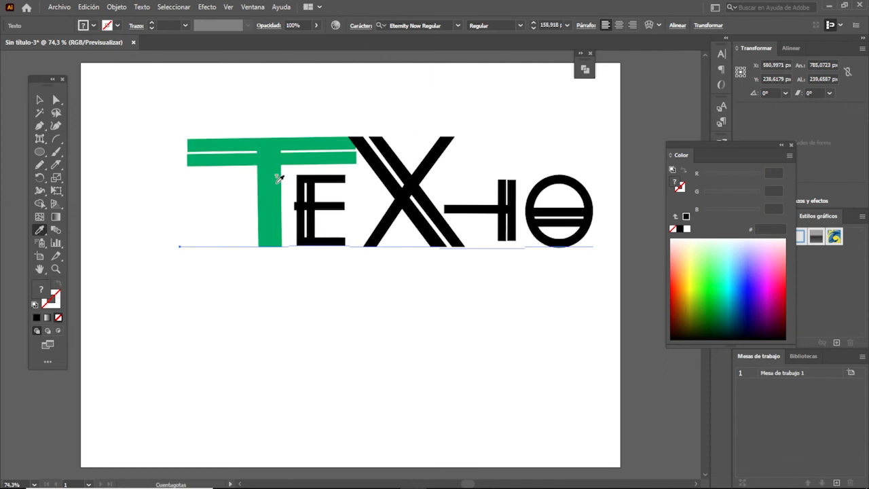
- Move the whole text object up and to the left, into the artboard's upper-left area
{"action": "left_click", "coordinate": [39, 99]}
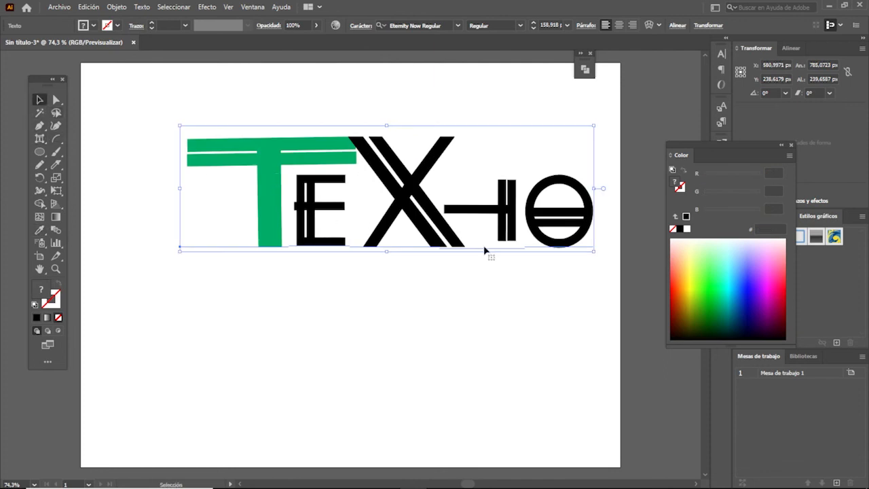
{"action": "left_click_drag", "start_coordinate": [413, 221], "coordinate": [330, 161]}
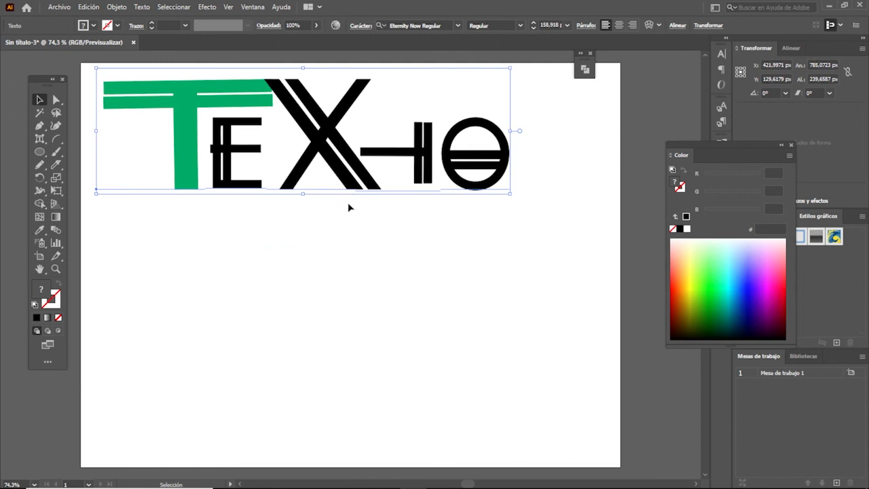